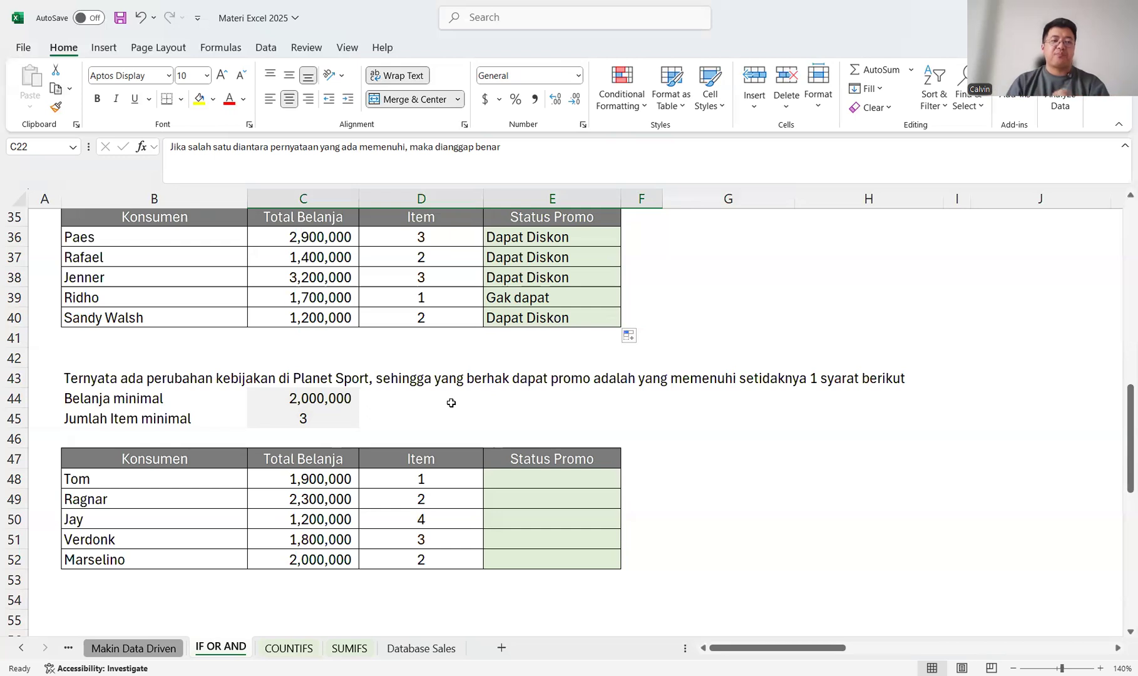
Enter "Gak" as the promo status in E48 and "Dapat" as the promo status in E50.
left_click(554, 477)
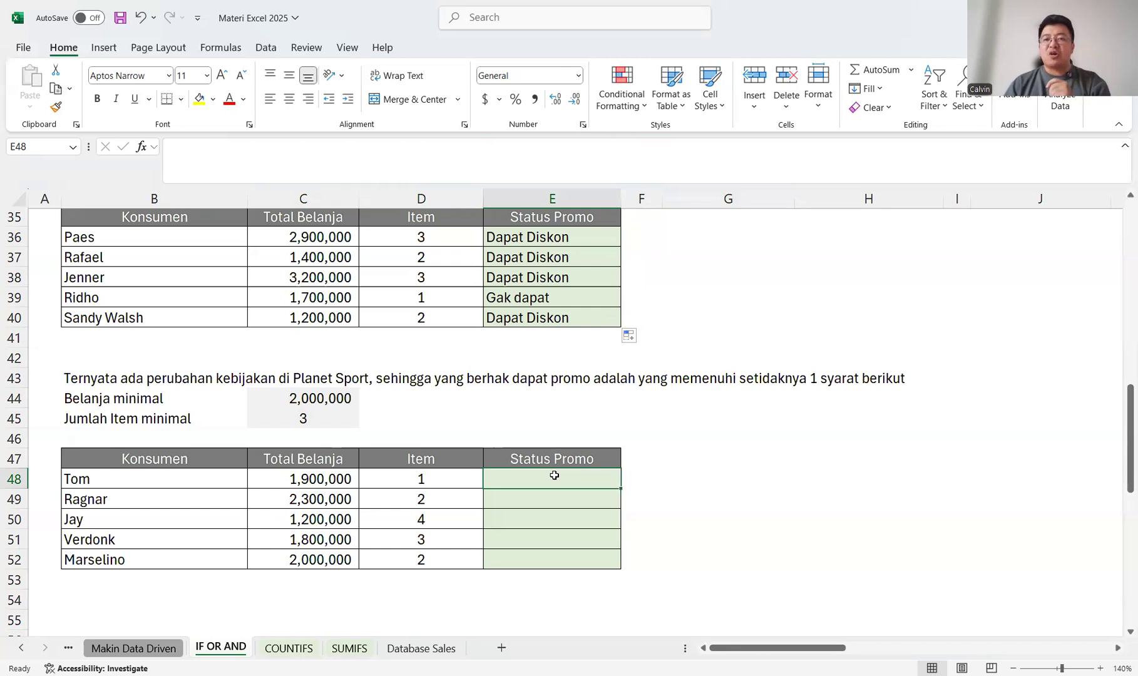
type("Gak")
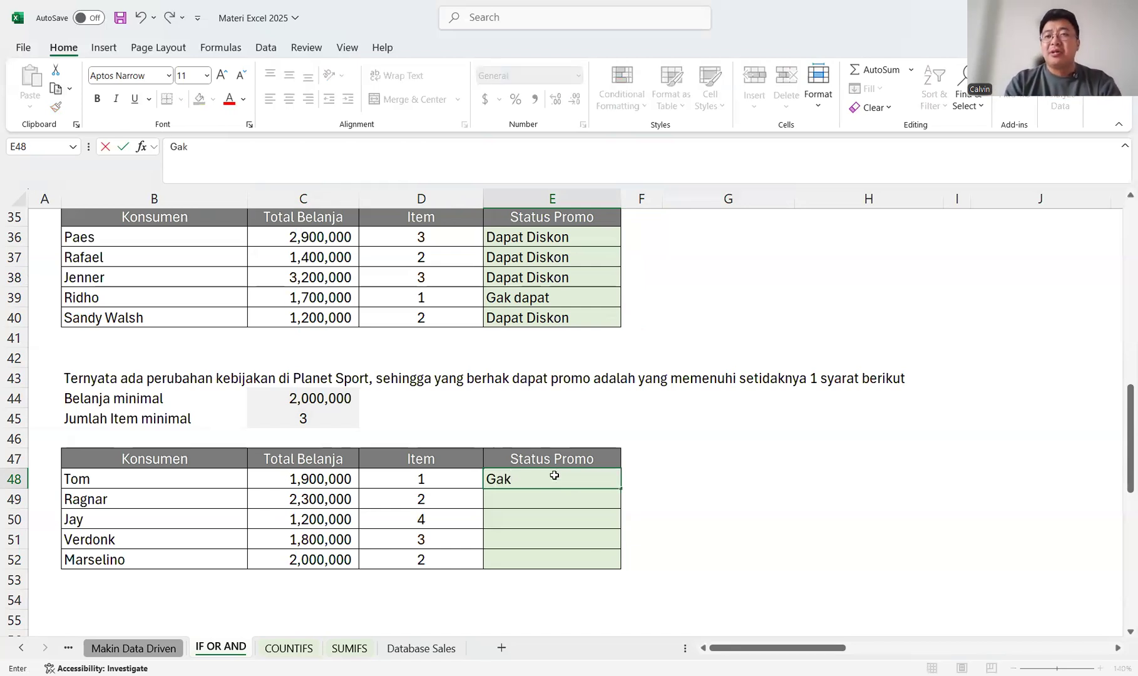
key("Return")
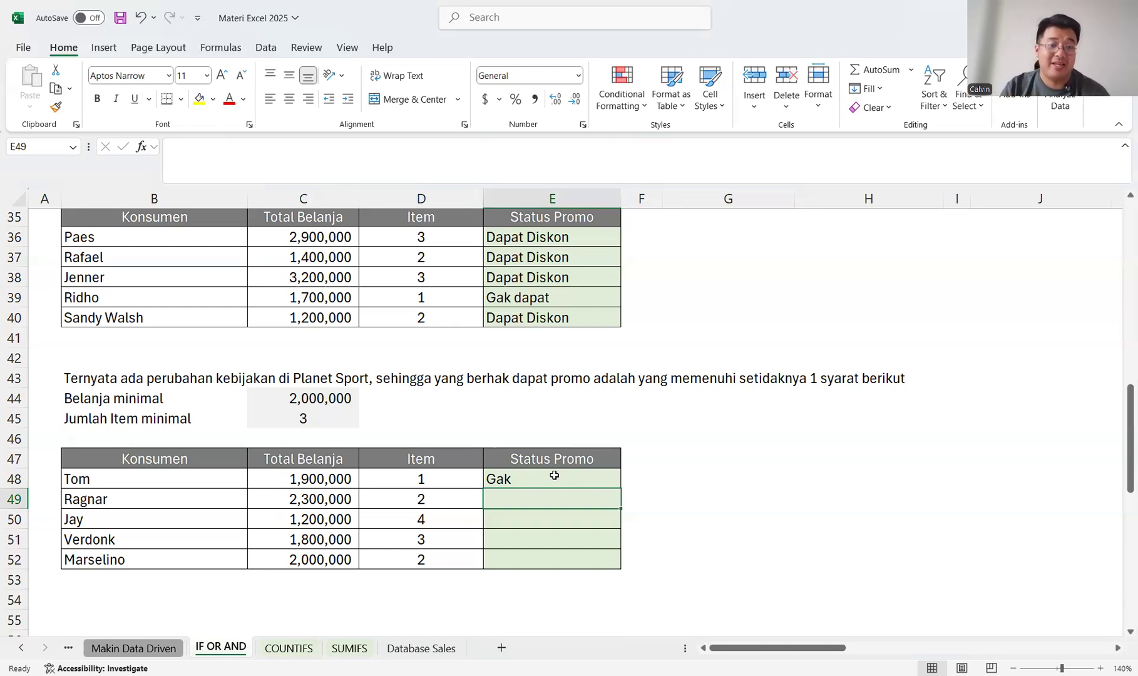
key("Left")
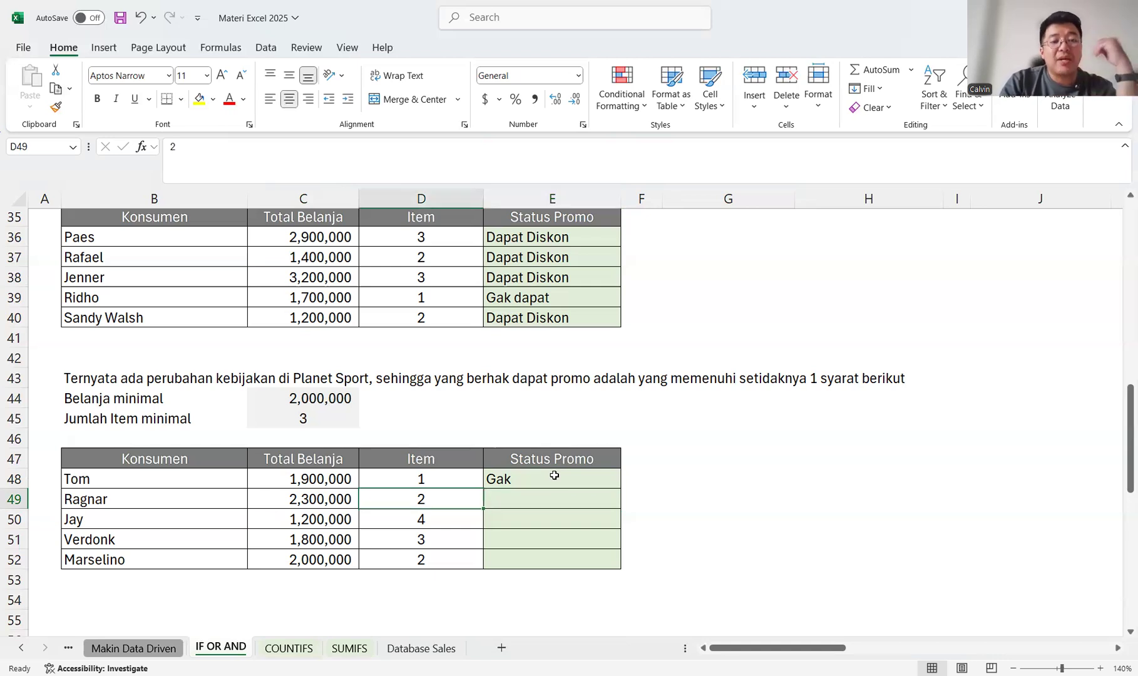
key("Down")
key("Left")
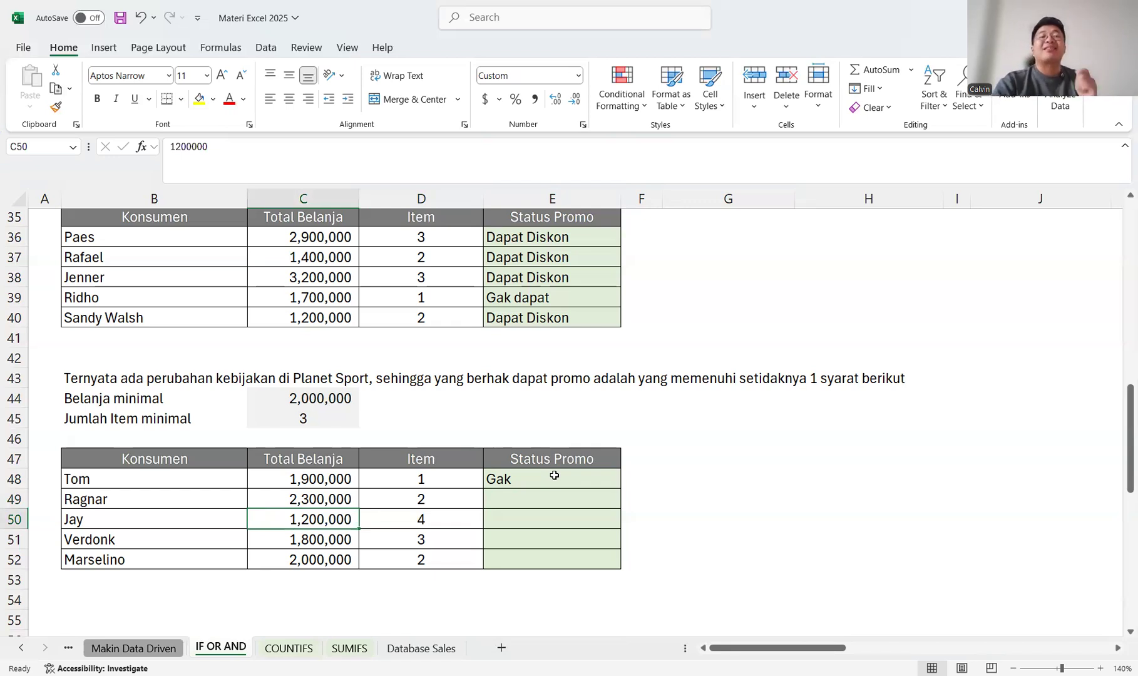
key("Right")
key("Right")
type("Da")
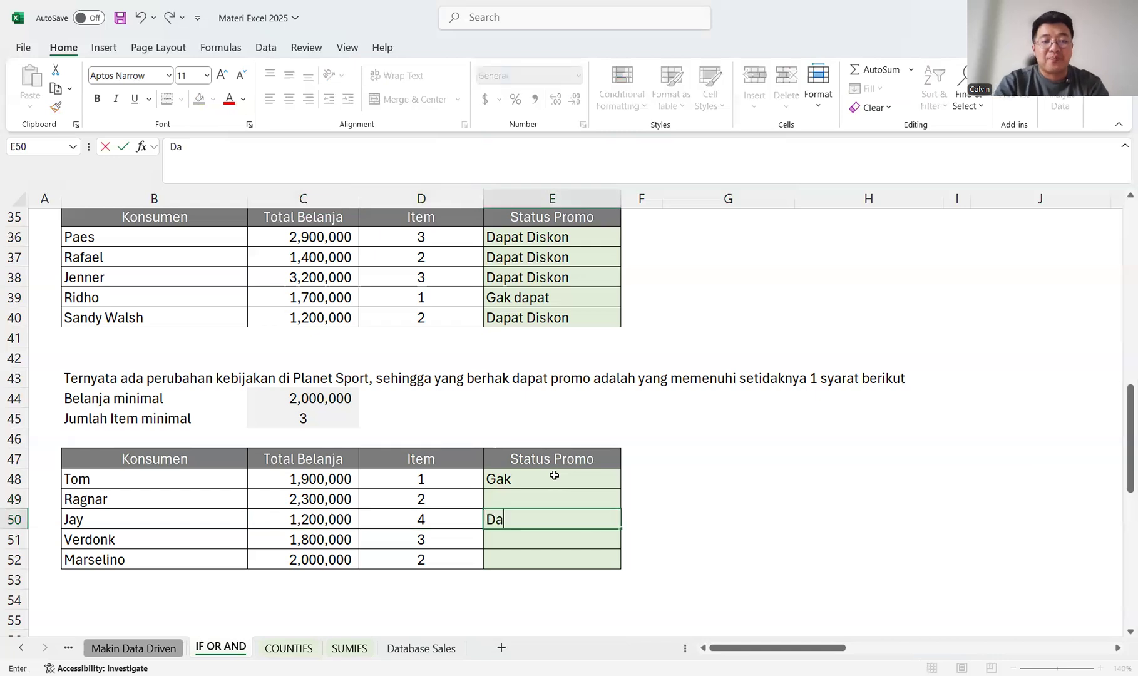
type("pat")
key("Return")
Copy the "Dapat" status from E50 into E49, E51 and E52.
key("Up")
key("ctrl+c")
key("Up")
key("ctrl+v")
key("Down")
key("Down")
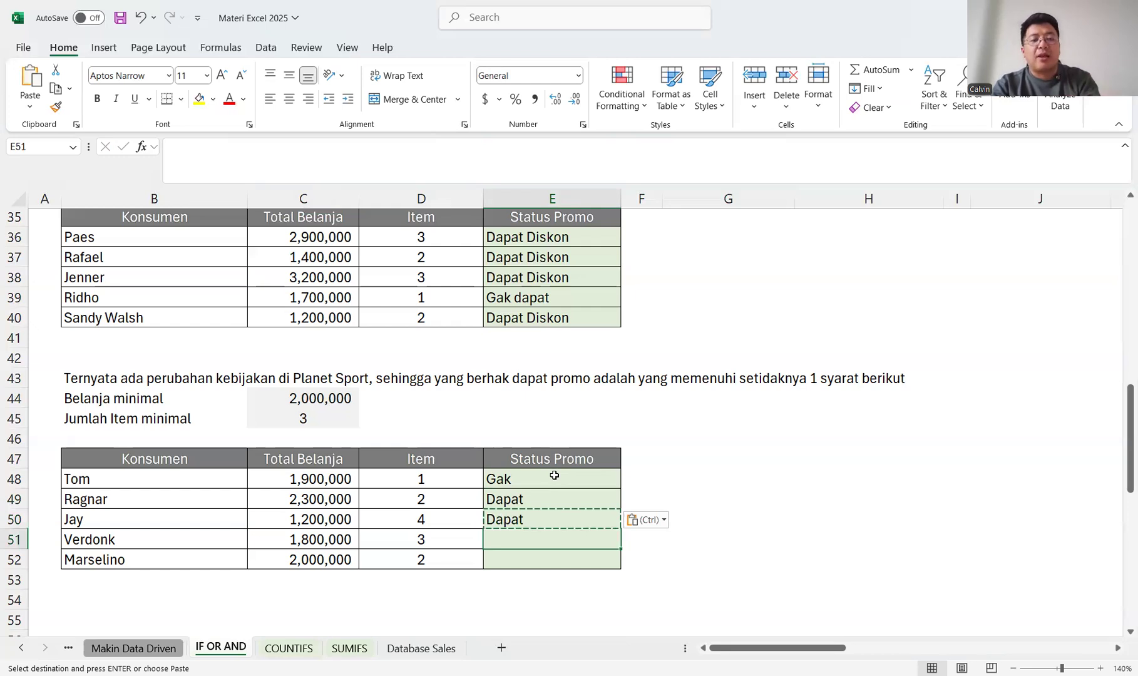
key("Up")
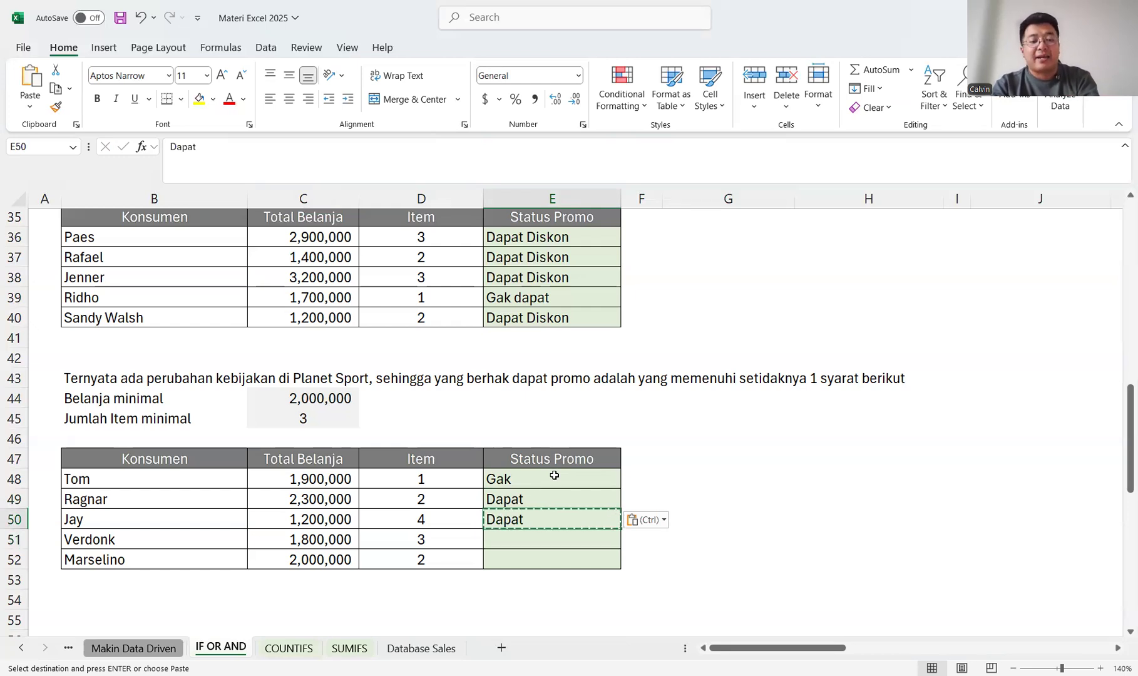
key("Down")
key("ctrl+v")
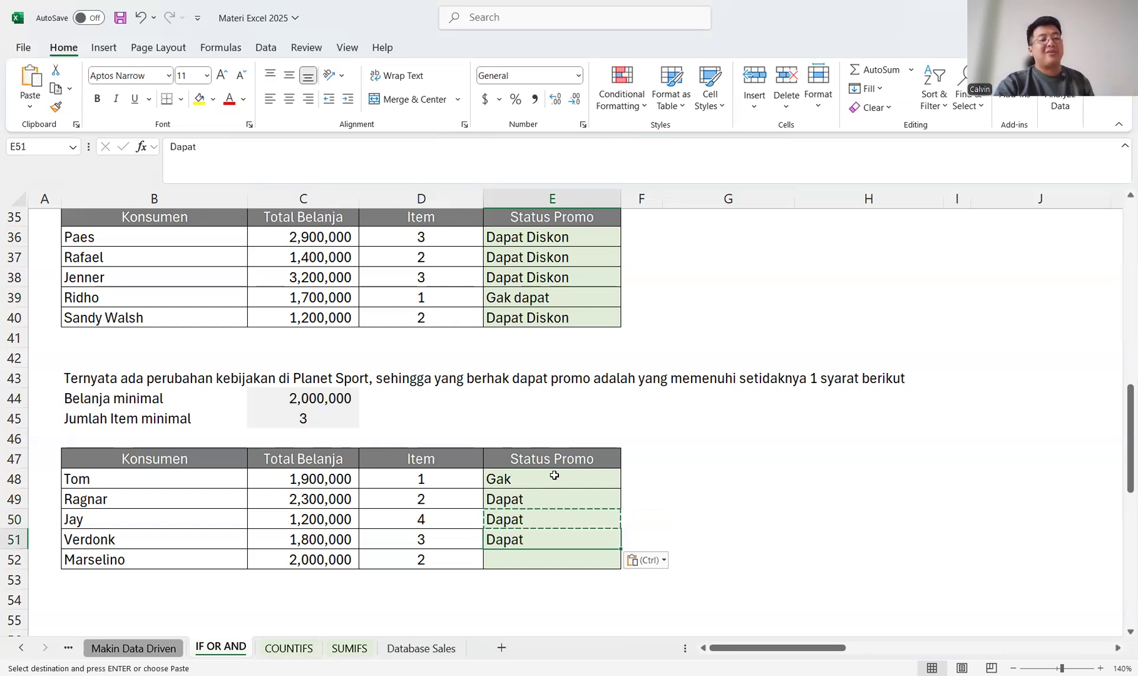
key("Down")
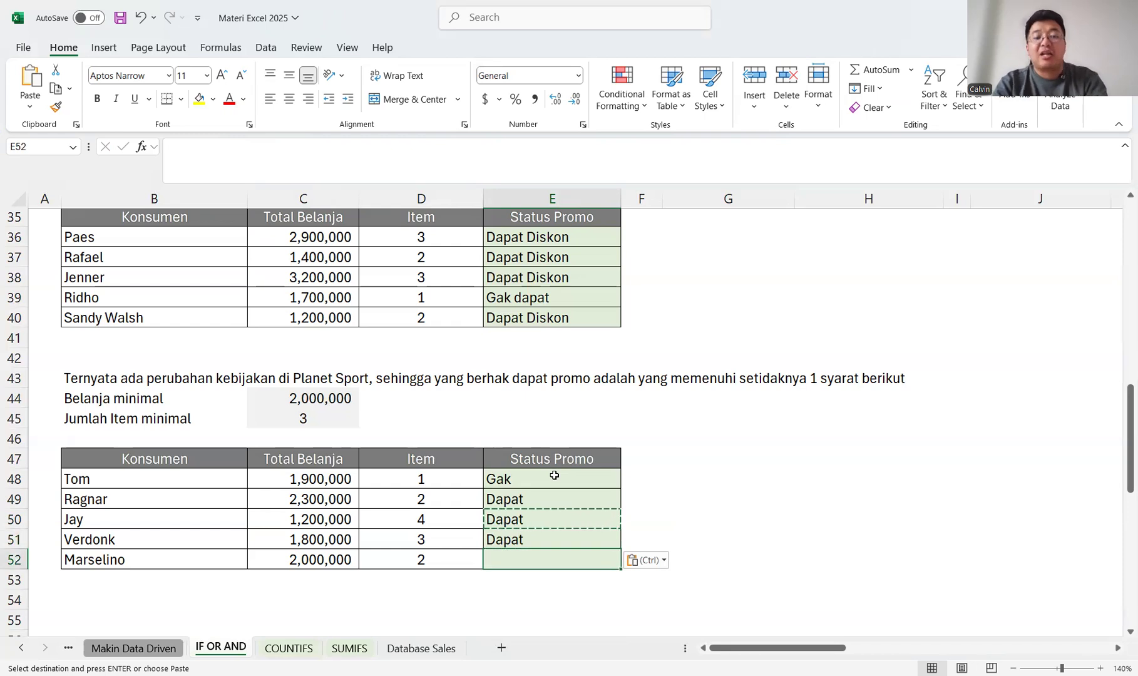
key("ctrl+v")
key("Down")
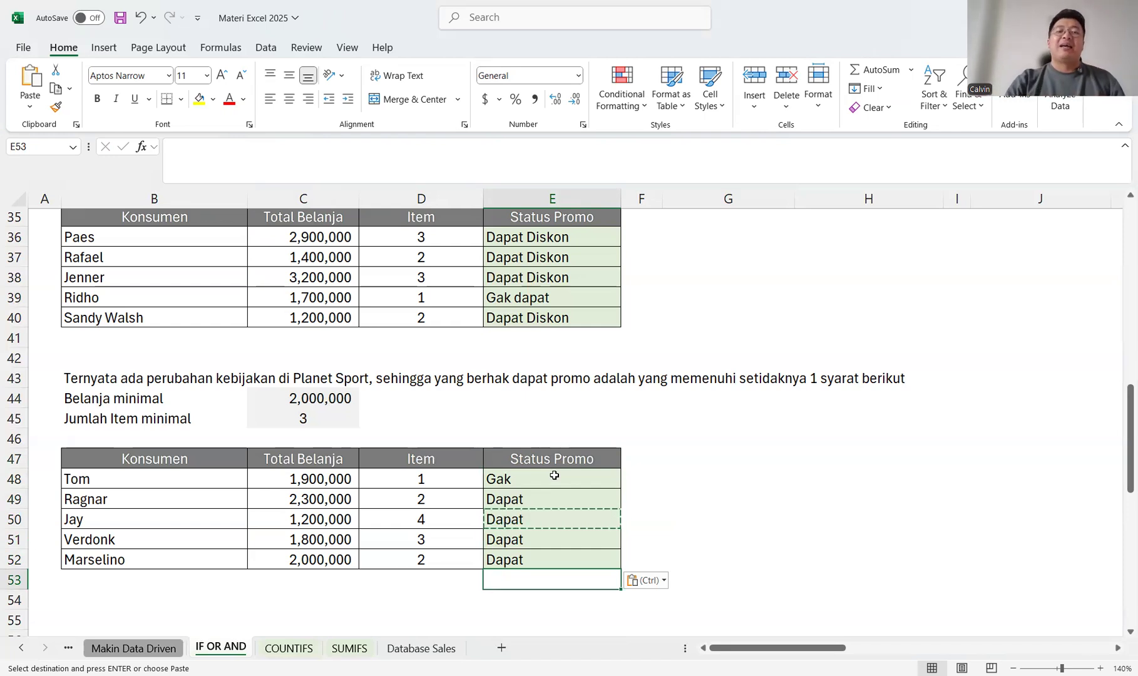
Clear all manually entered promo statuses in E48:E52.
key("Up")
key("shift+Up")
key("shift+Up")
key("shift+Up")
key("shift+Up")
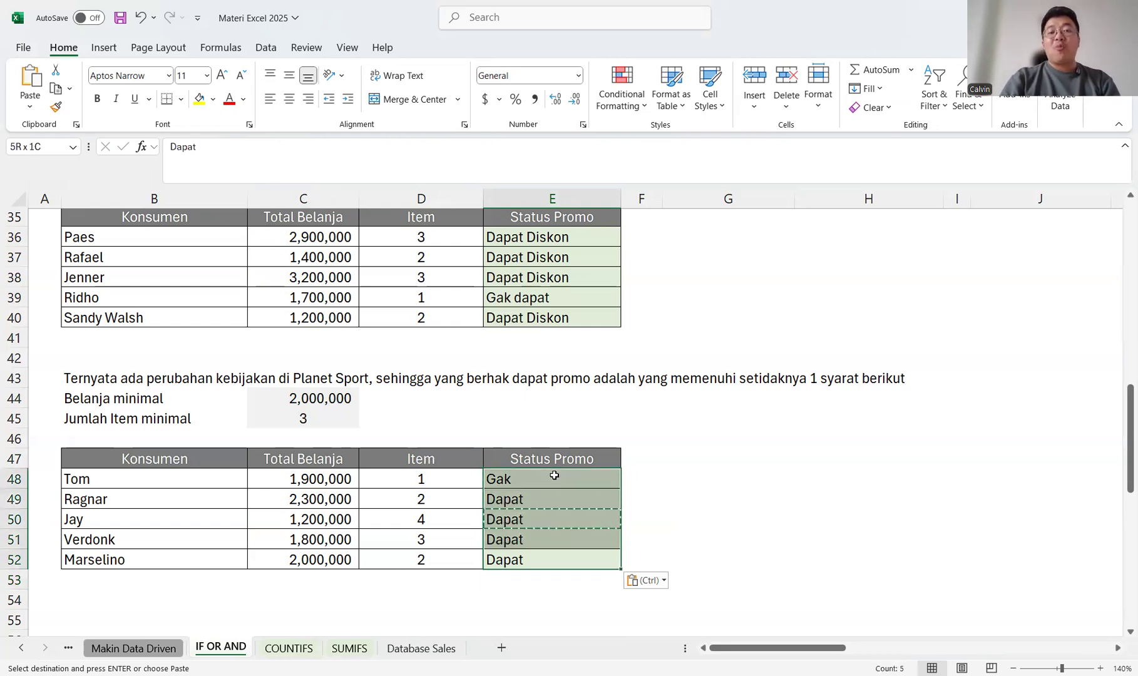
key("Delete")
Begin an IF formula with a nested OR in E48, with the first condition C48>=$C$44.
left_click(555, 476)
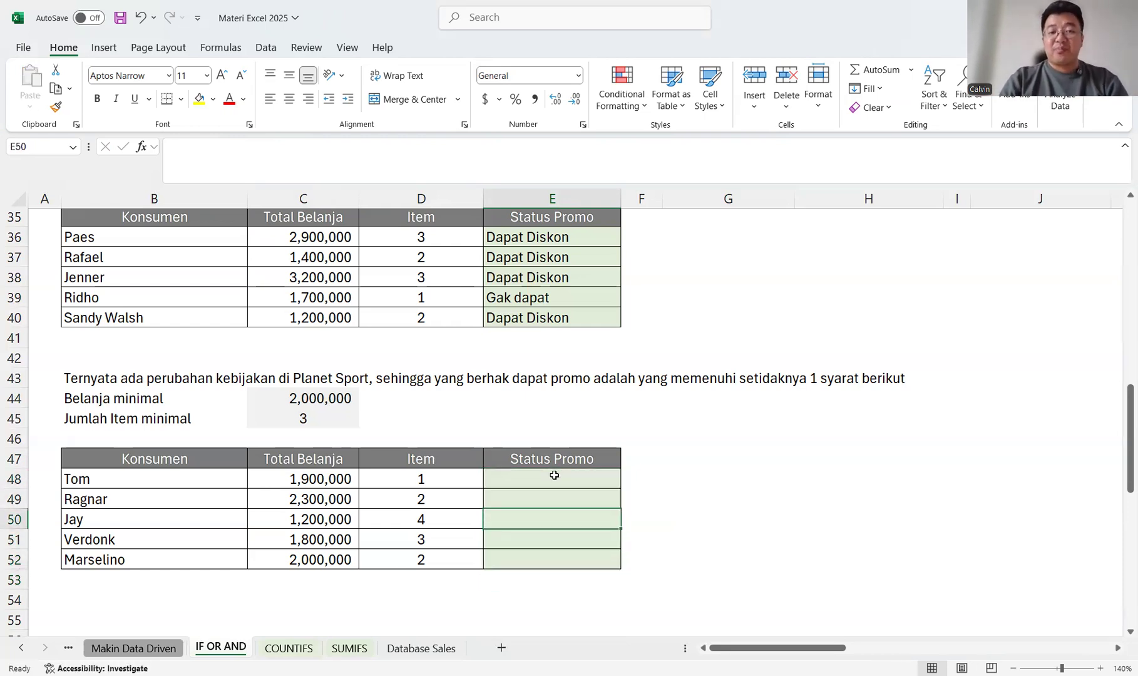
type("=")
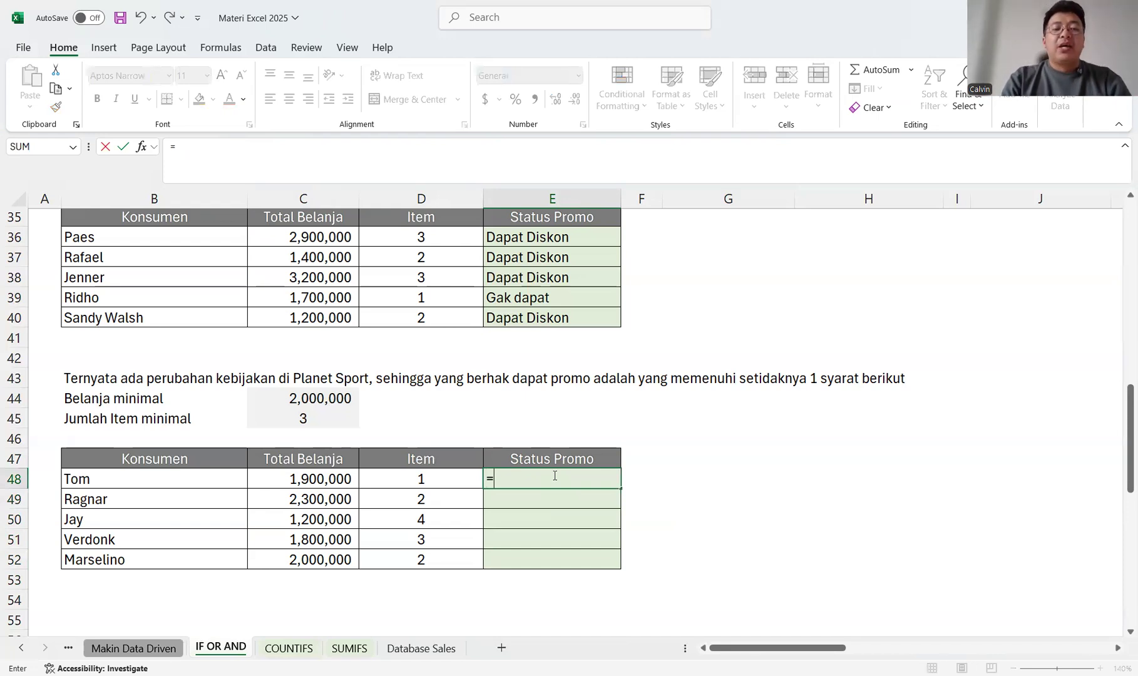
type("IF(")
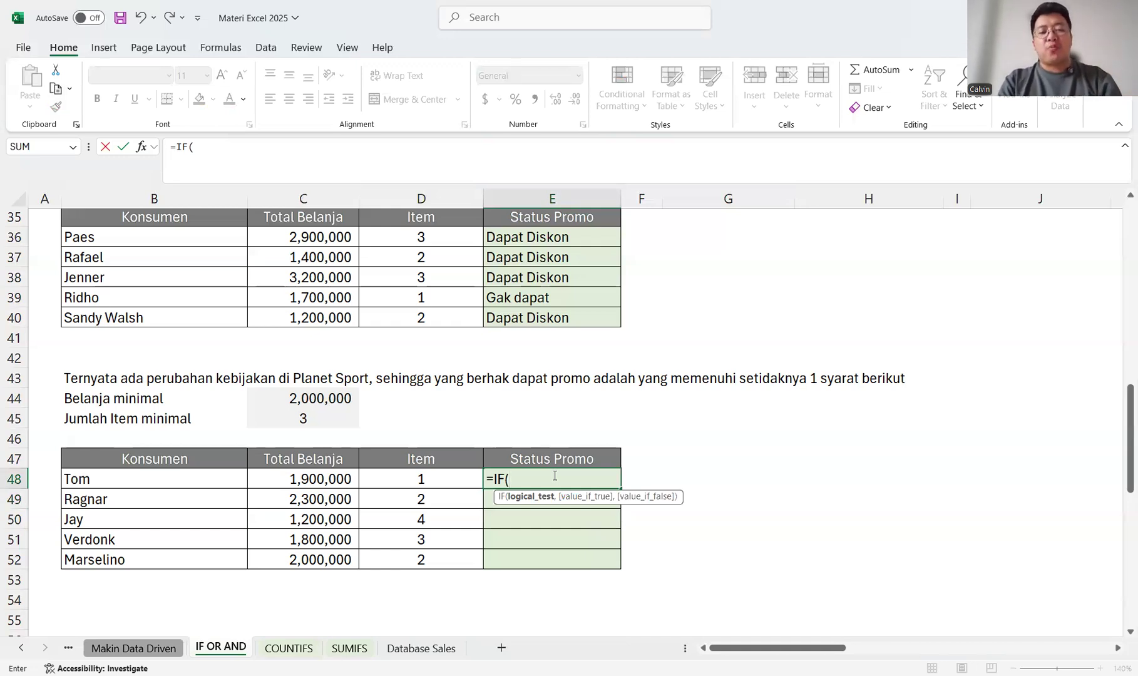
type("OR(")
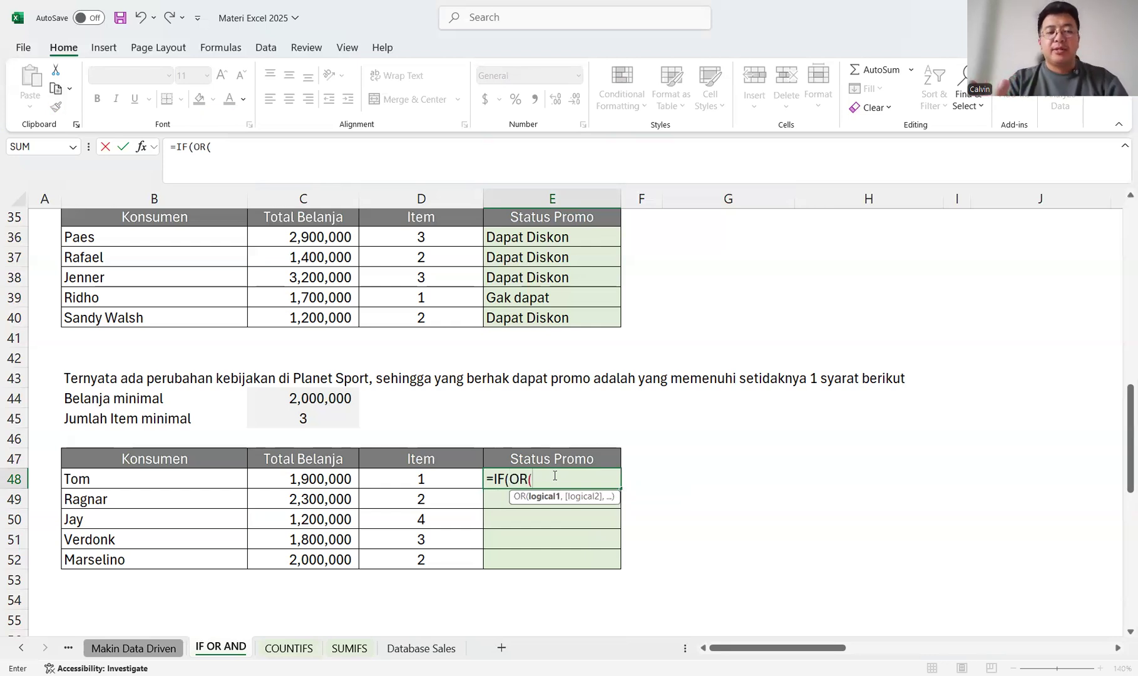
left_click(329, 477)
type(">=")
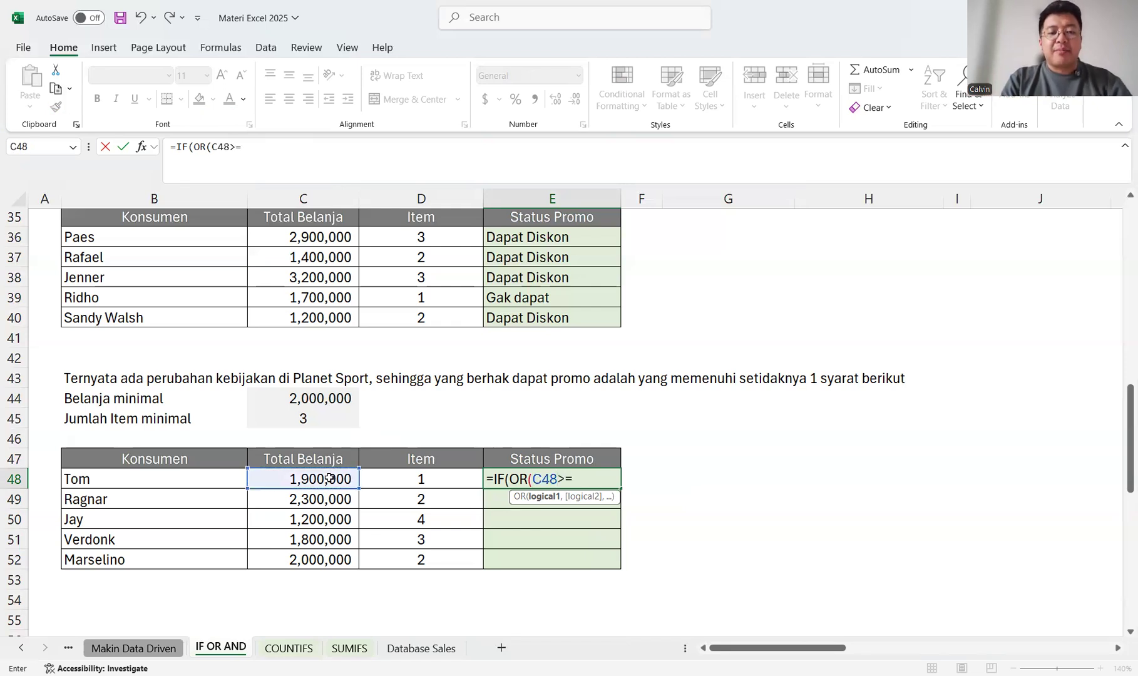
left_click(343, 398)
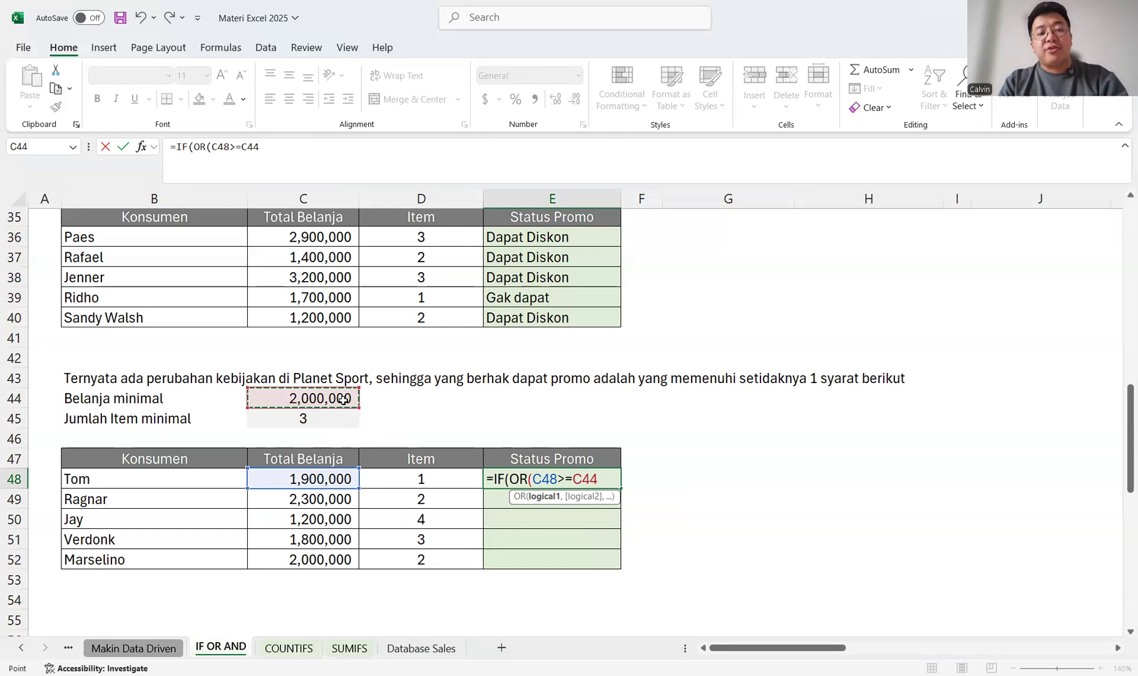
key("F4")
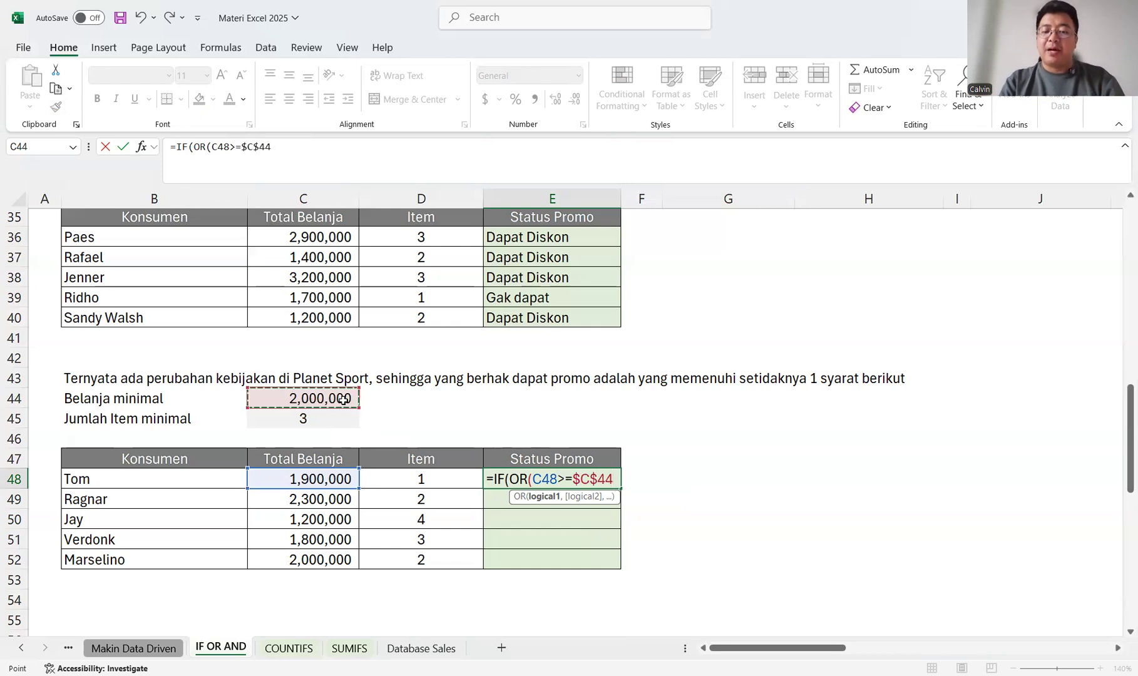
type(",")
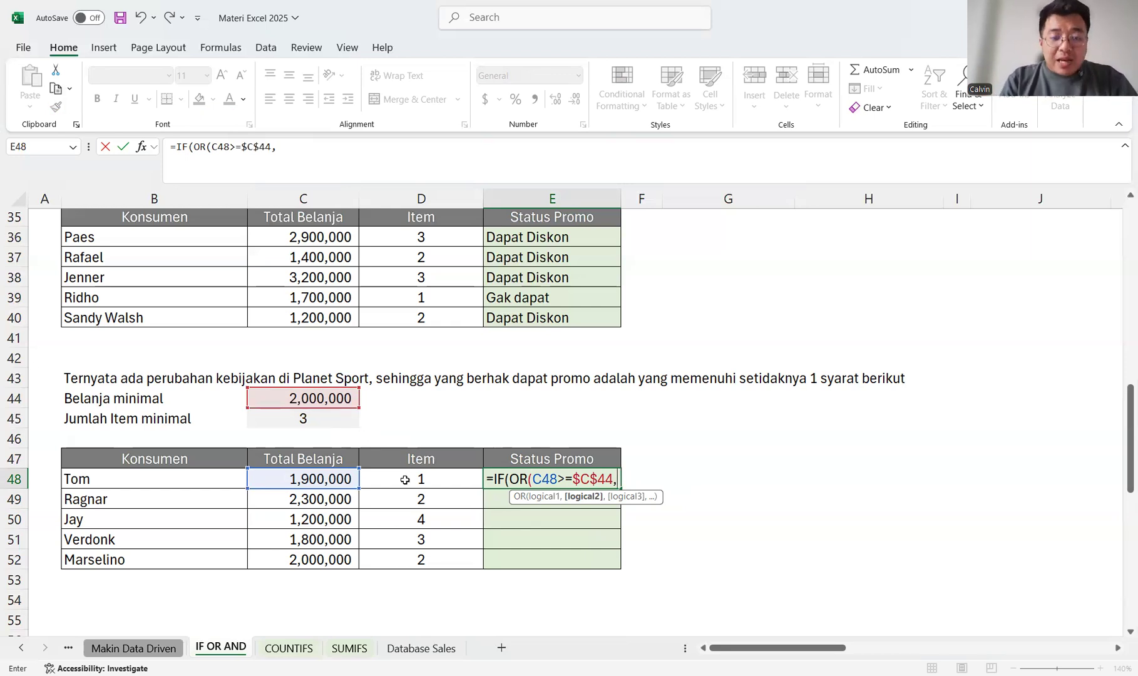
Add D48>=$C$45 as the second OR condition and close the OR function.
left_click(405, 479)
type(">=")
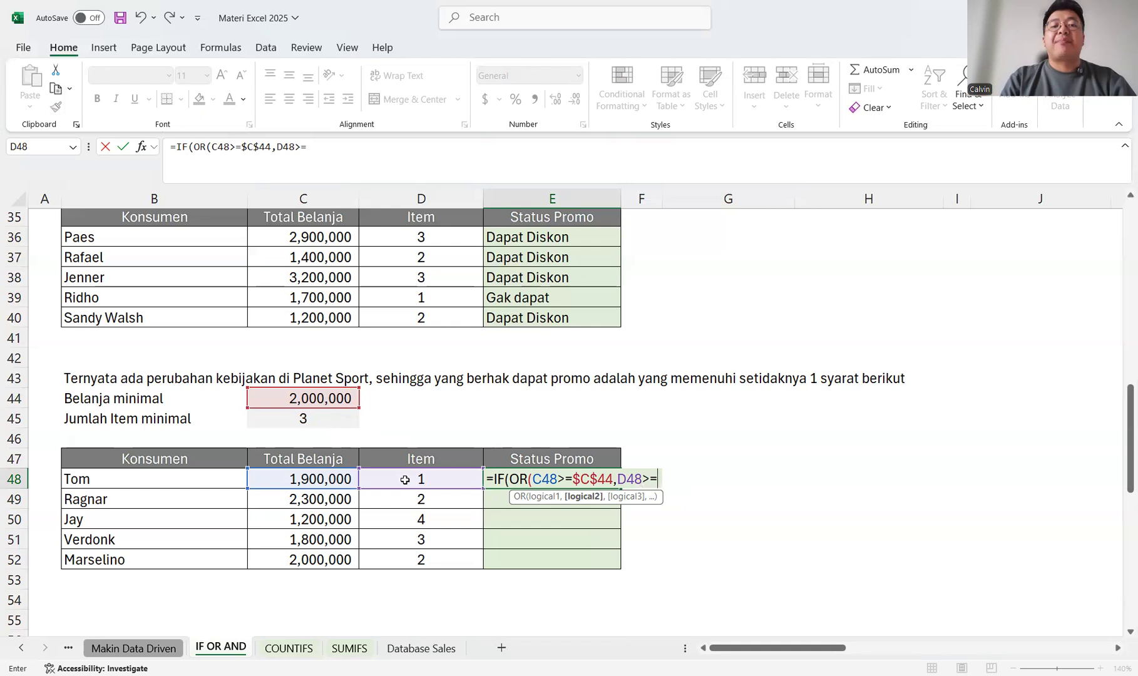
left_click(330, 420)
key("F4")
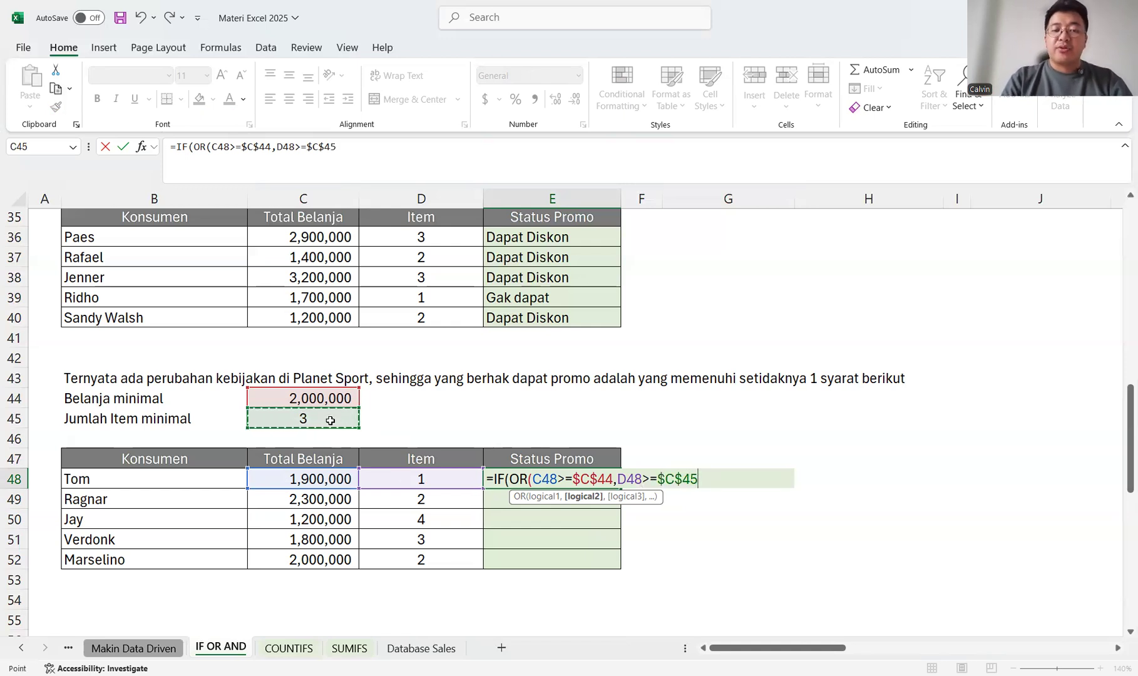
type(")")
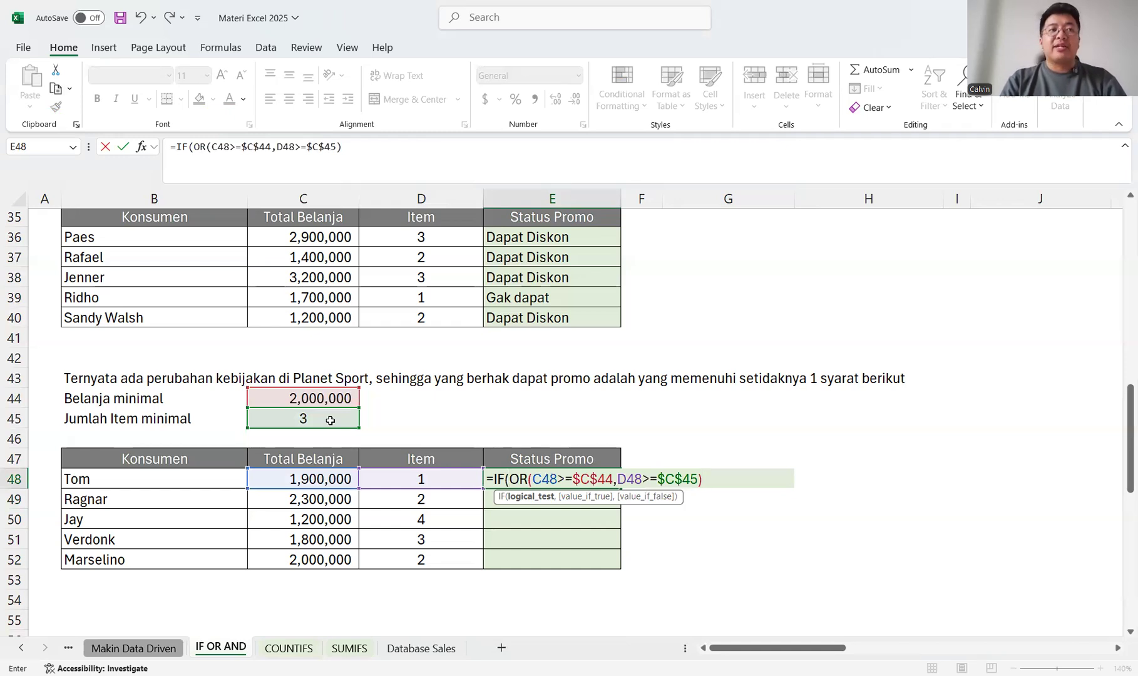
Complete the E48 formula with "Dapat Diskon" if true and "Masih gak dapat" if false, and fill it down through E52.
type(",")
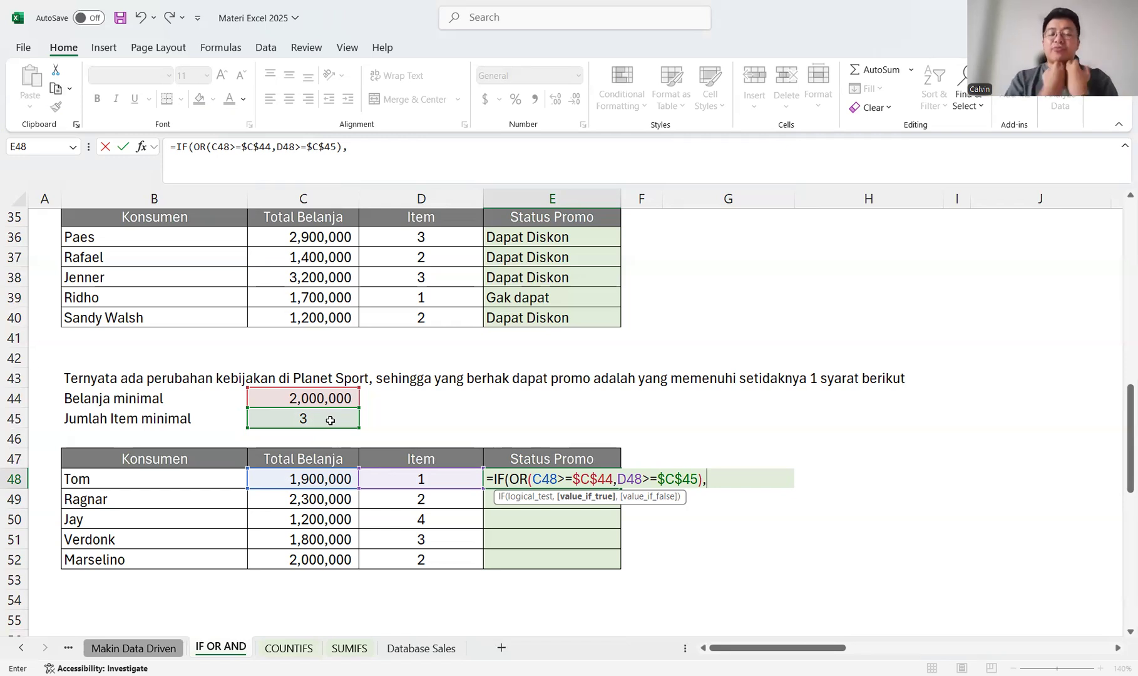
type("\"d")
key("BackSpace")
type("Dapat Diskon\",\"Mas")
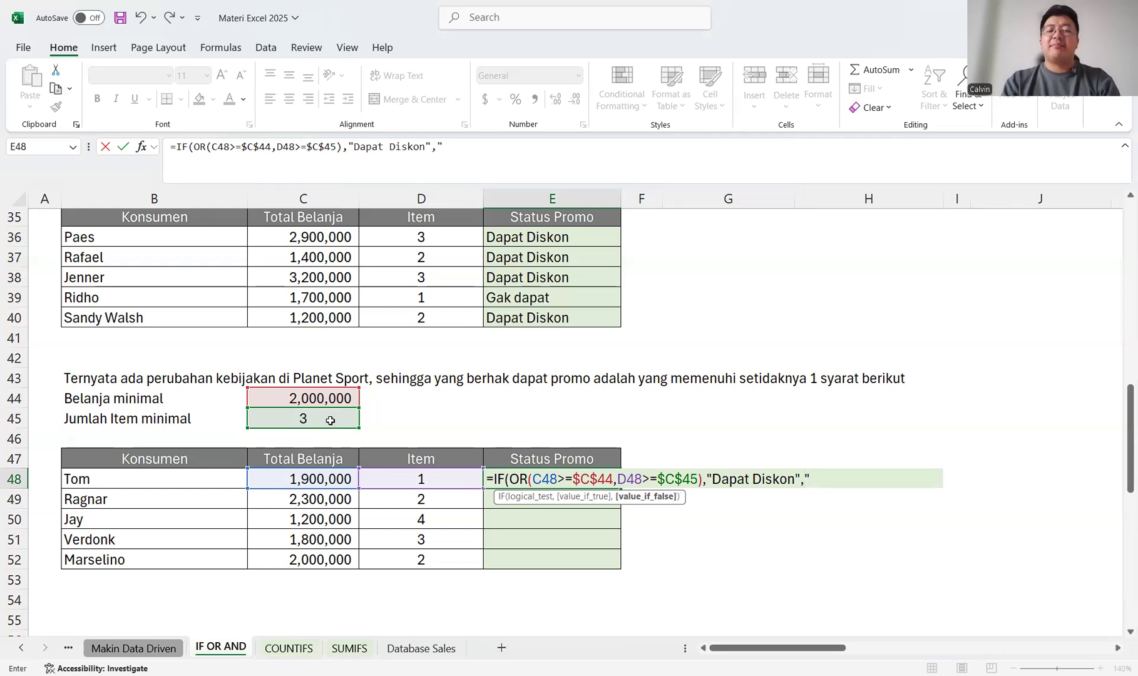
type("ih gak")
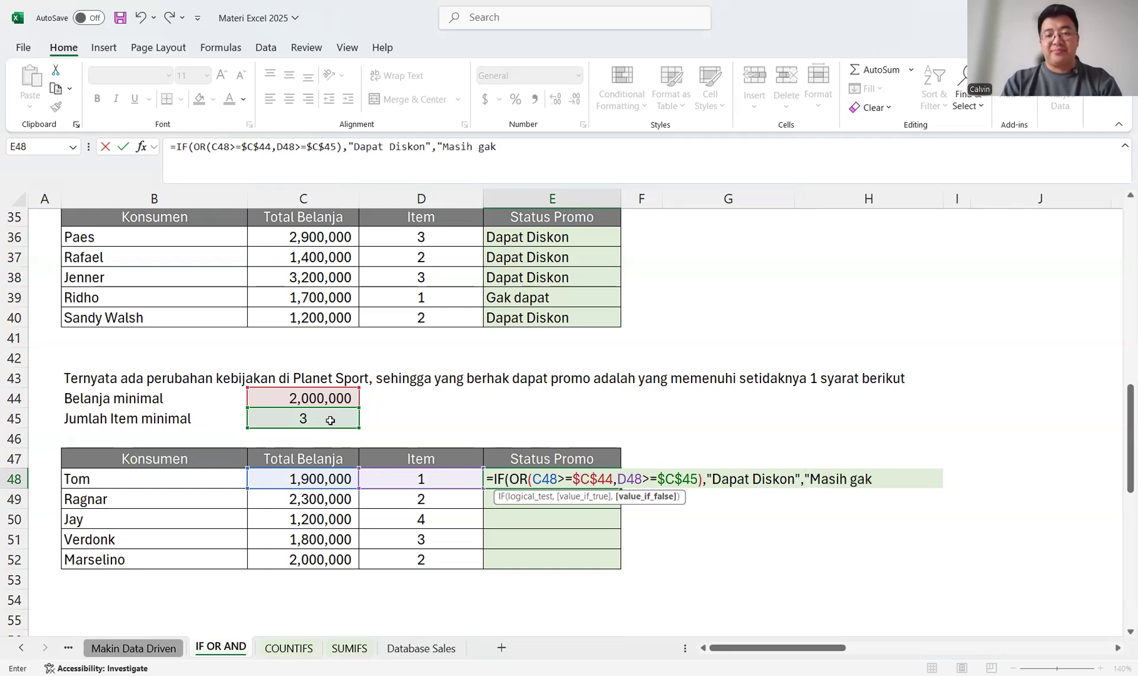
type(" dapat\")")
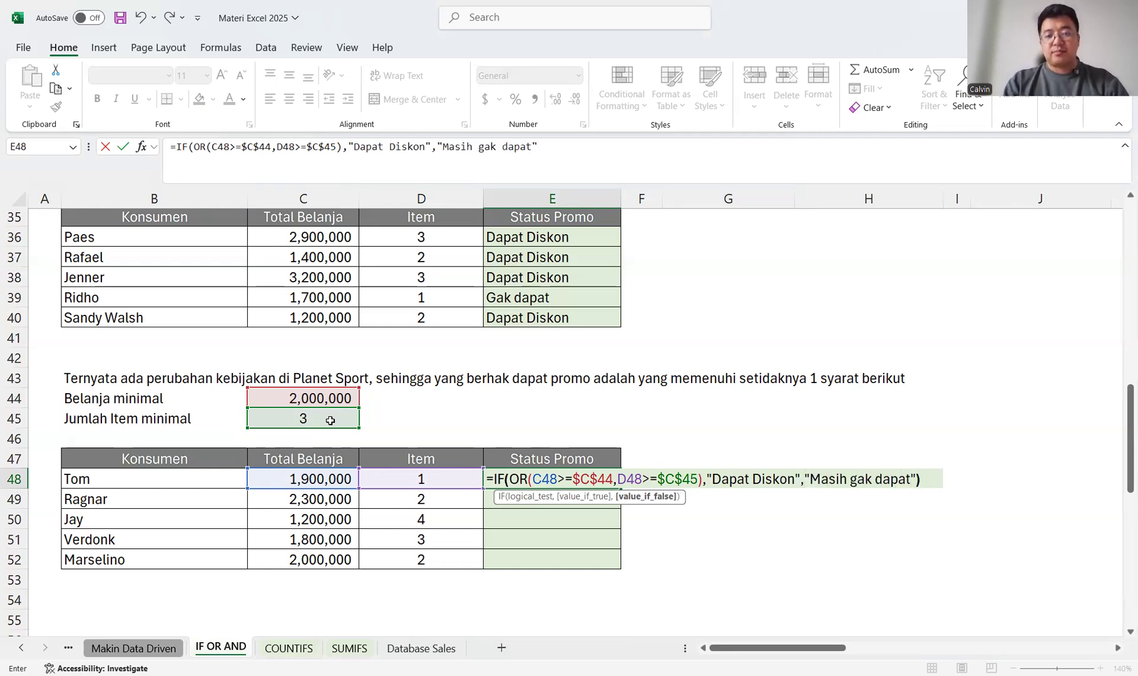
key("ctrl+Return")
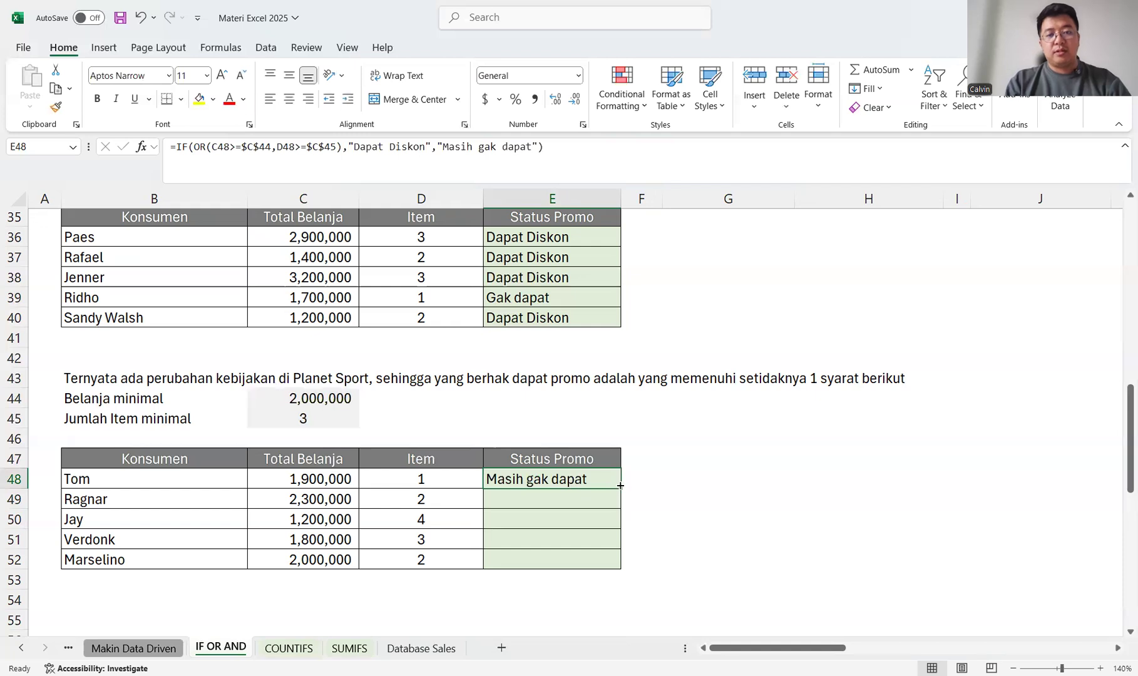
double_click(619, 486)
left_click(692, 493)
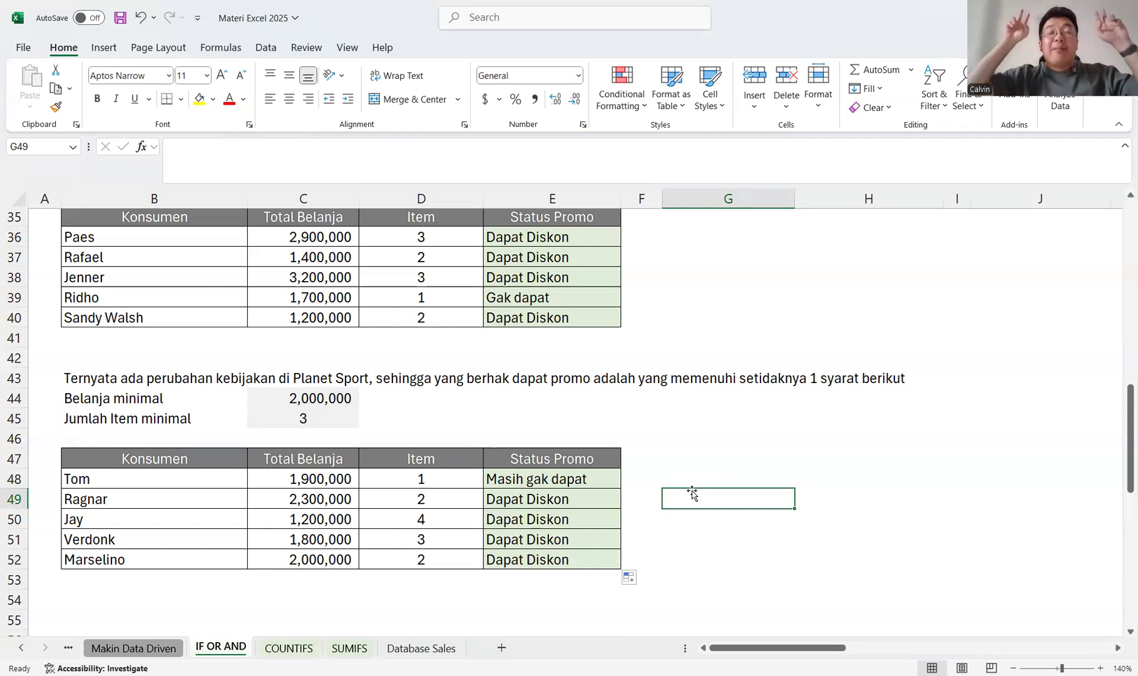
Replace OR with AND in the E48 promo formula and fill it down through E52.
scroll(692, 494, "up", 6)
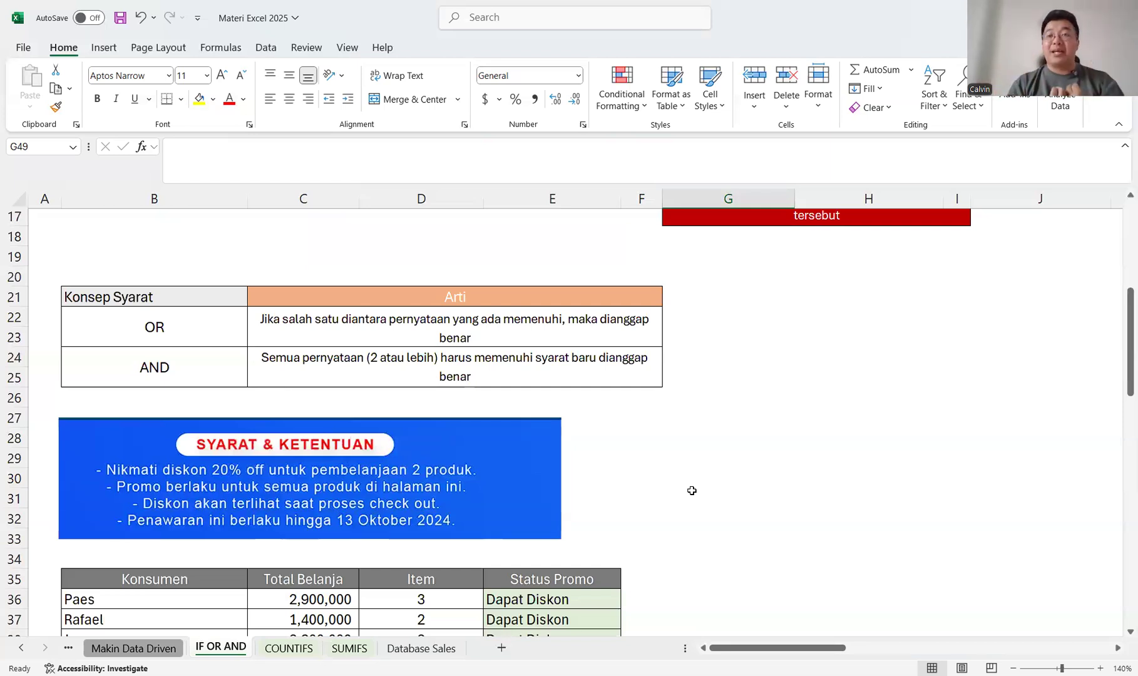
scroll(692, 490, "down", 9)
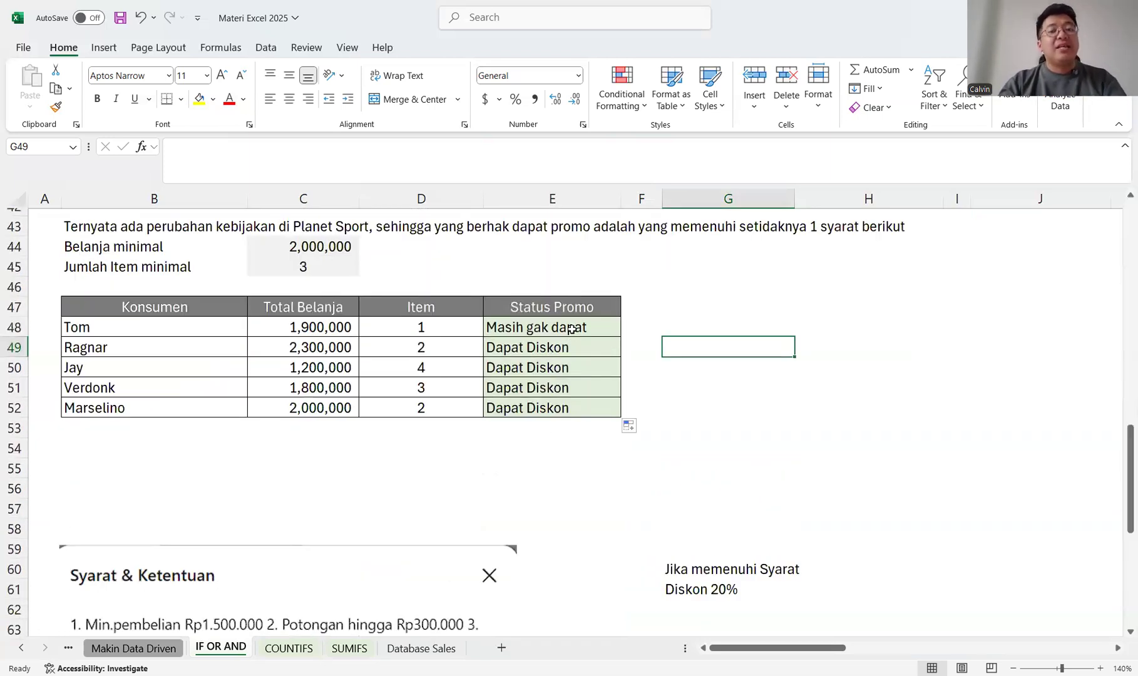
left_click(571, 328)
double_click(572, 329)
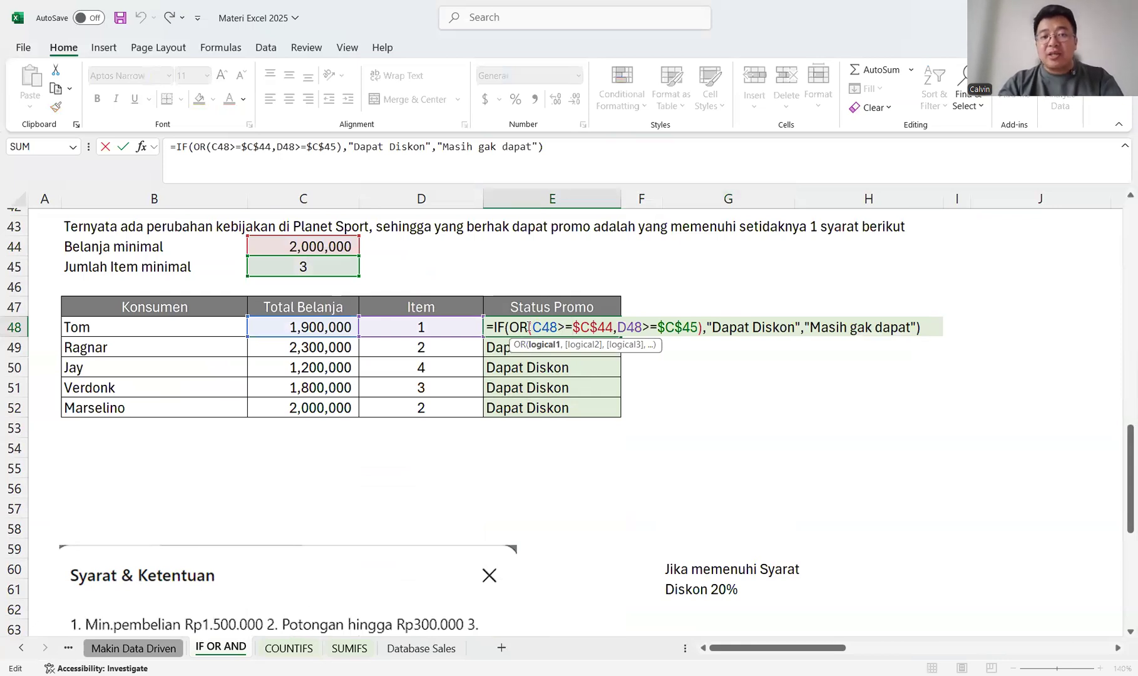
key("Escape")
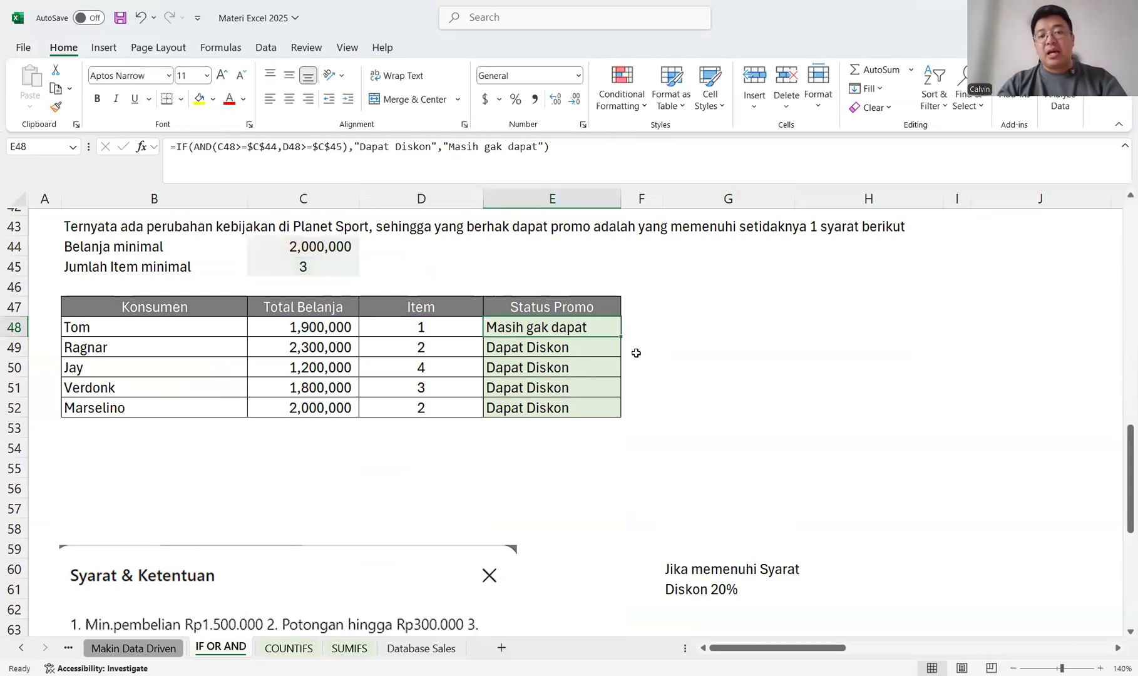
double_click(620, 336)
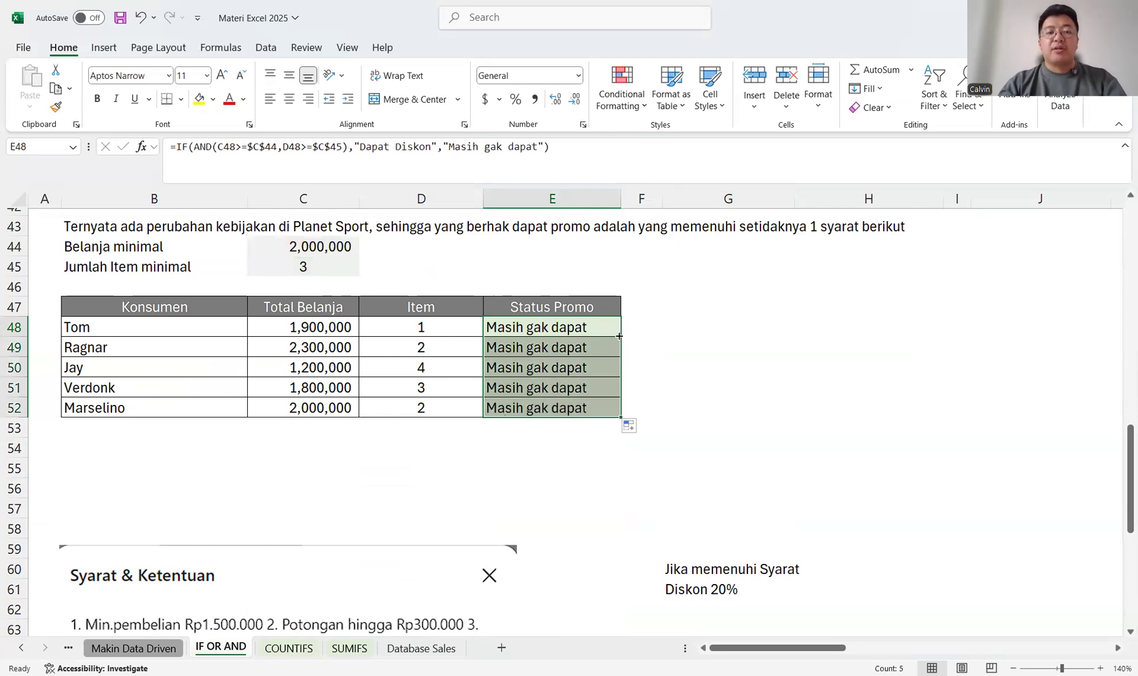
left_click(729, 349)
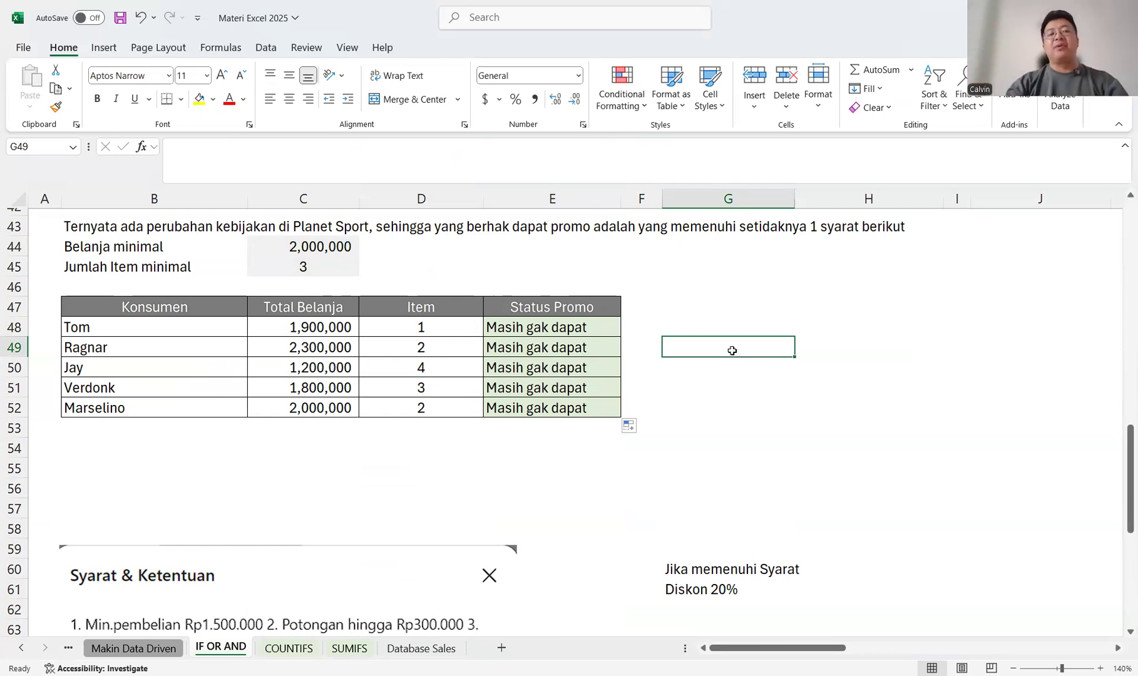
Set the total spending in C50 to 2,000,000 to test the AND-based promo status.
left_click(397, 374)
key("Left")
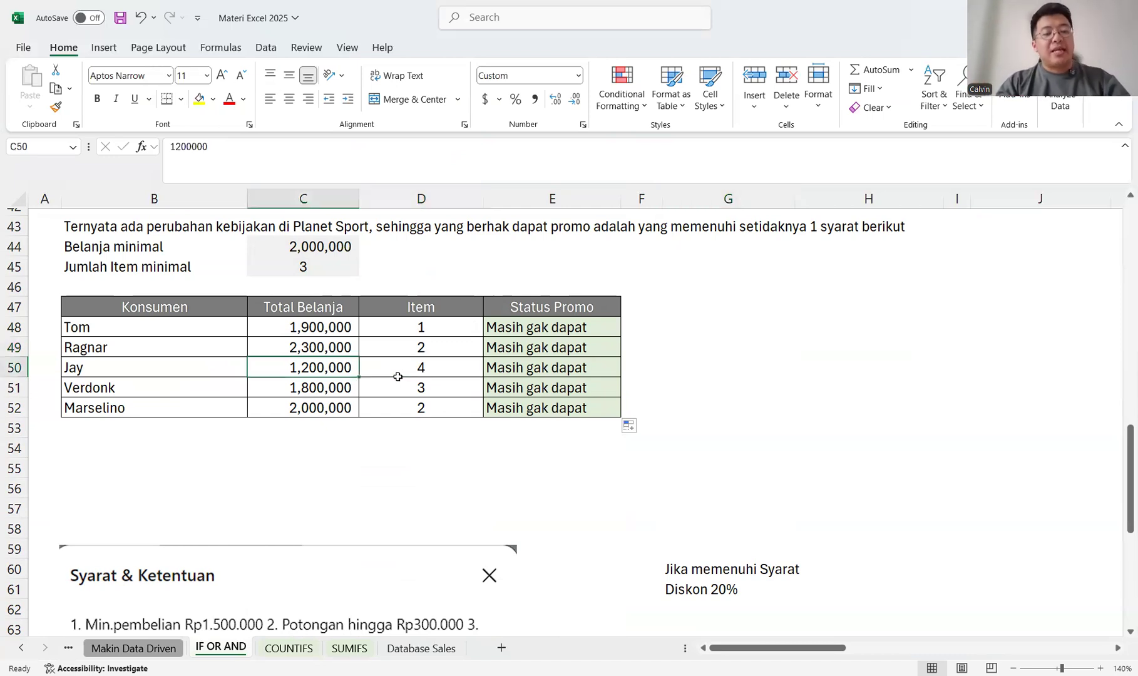
type("2,000,00")
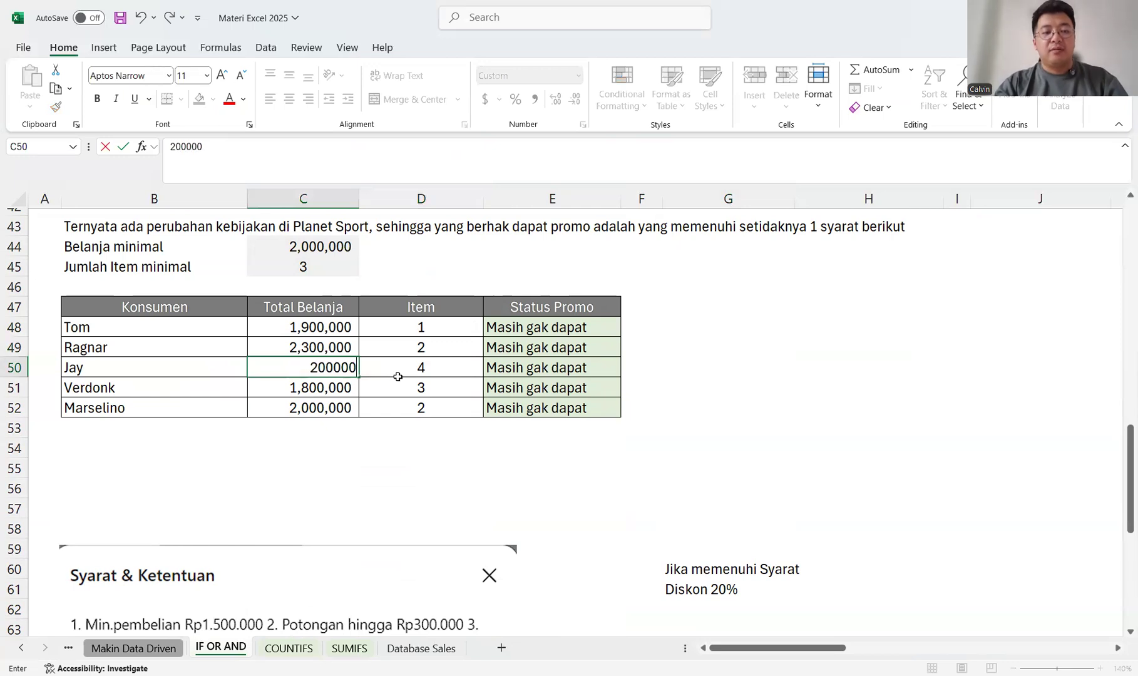
type("0")
key("Return")
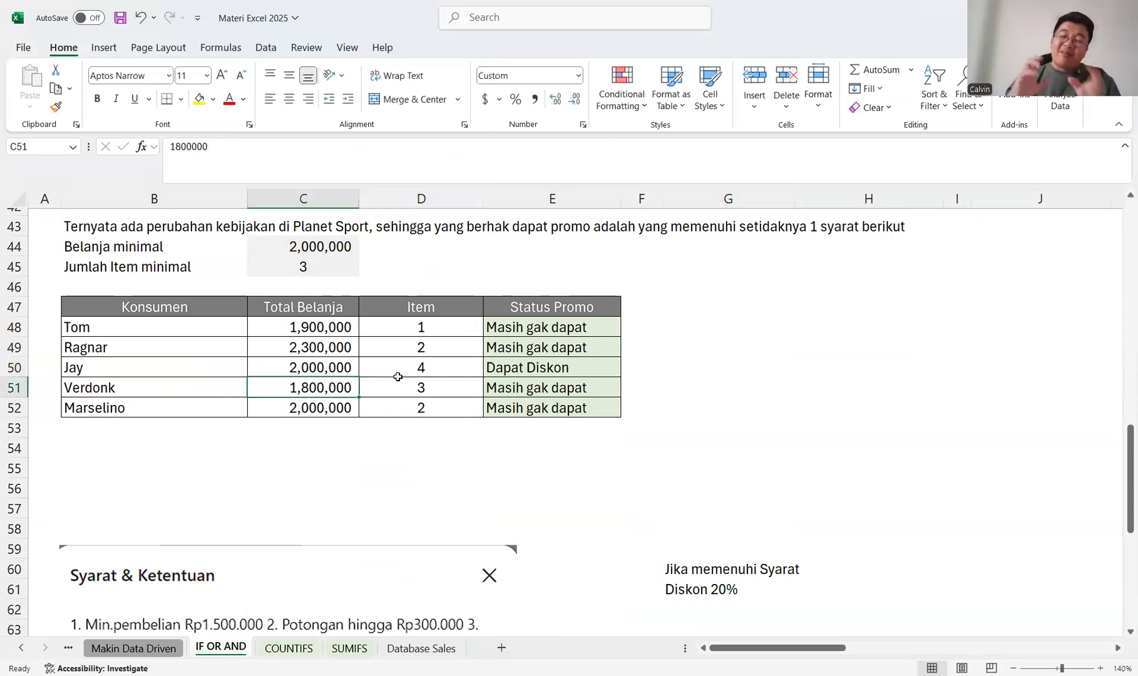
Undo the C50 spending change and the fill-down of the AND formula below E48.
key("ctrl+z")
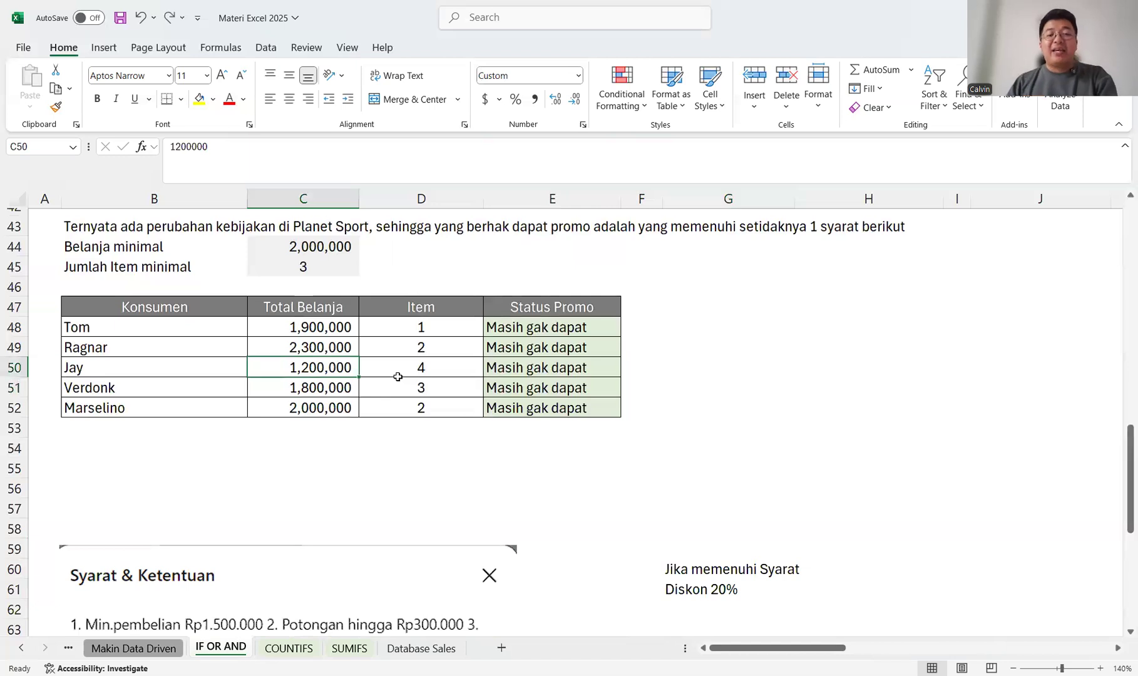
key("ctrl+z")
Review the Syarat & Ketentuan promo terms and the credit card customer table in rows 69 to 79.
scroll(397, 376, "down", 5)
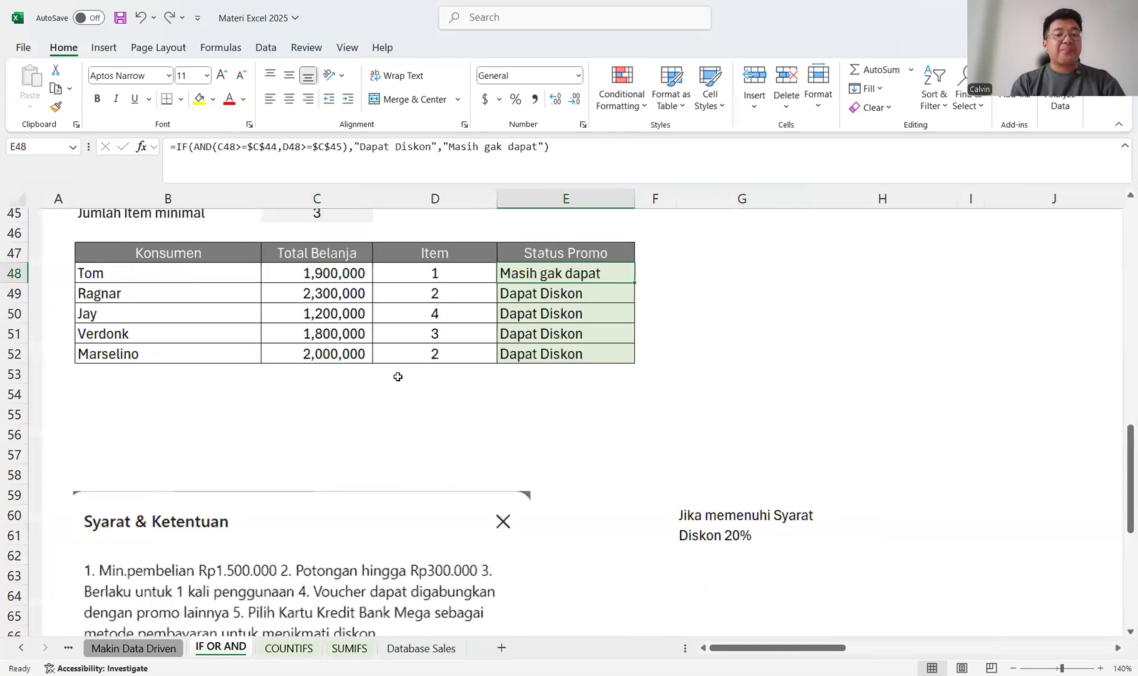
scroll(397, 376, "down", 1)
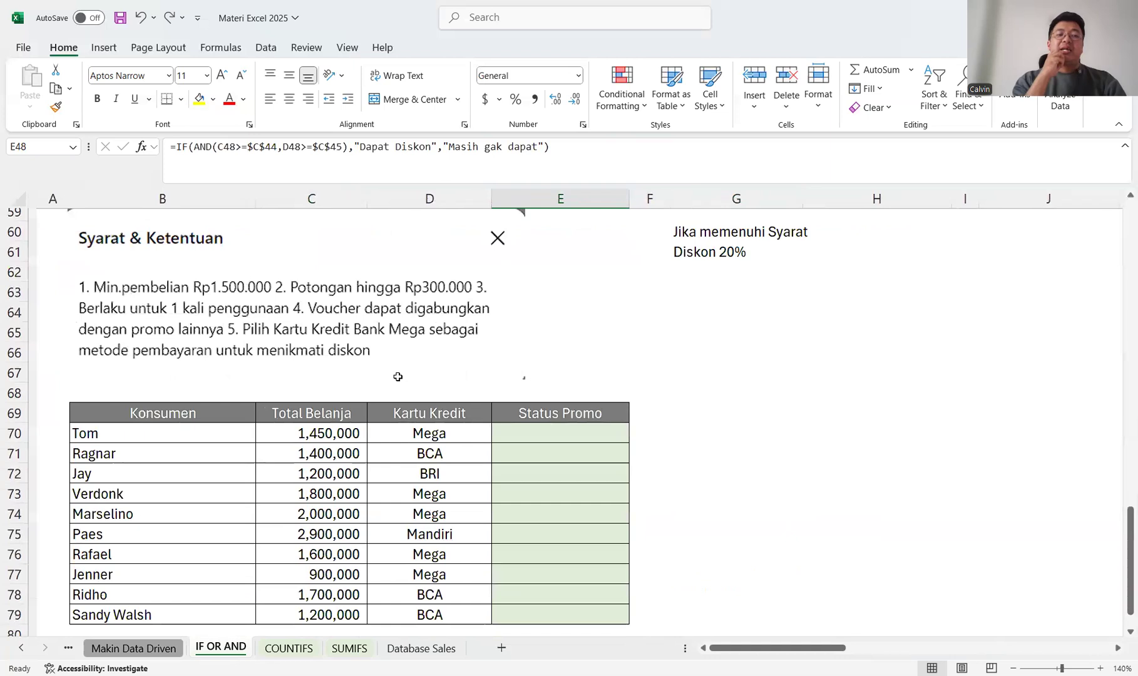
scroll(398, 377, "right", 1)
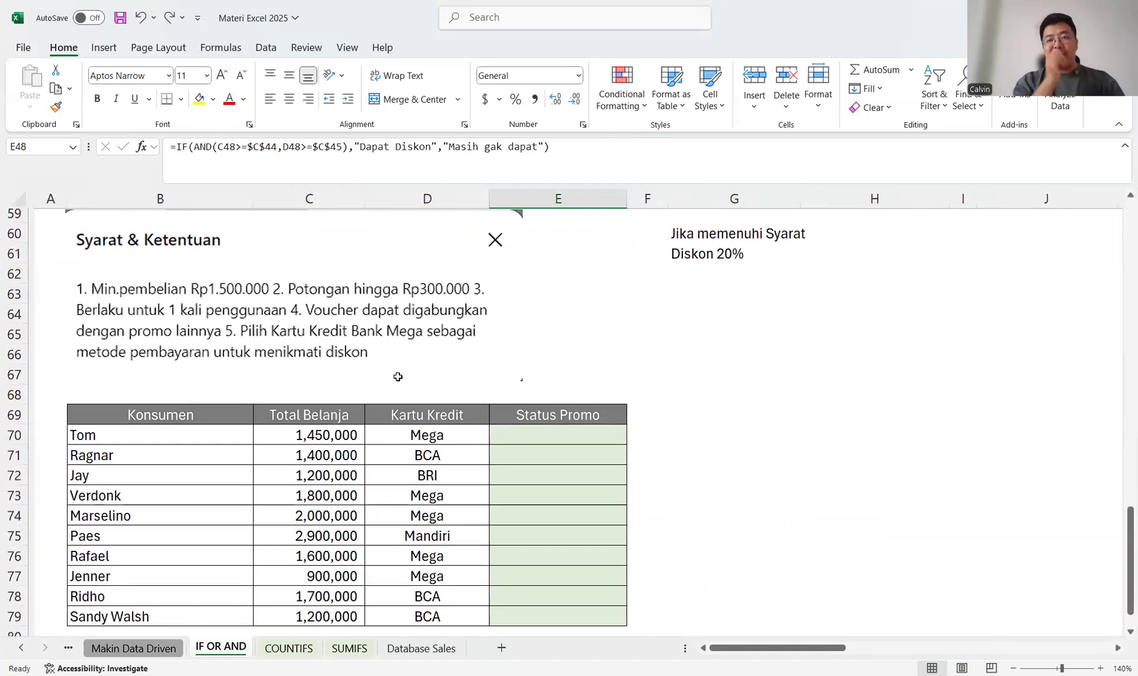
scroll(398, 376, "right", 1)
scroll(398, 376, "up", 1)
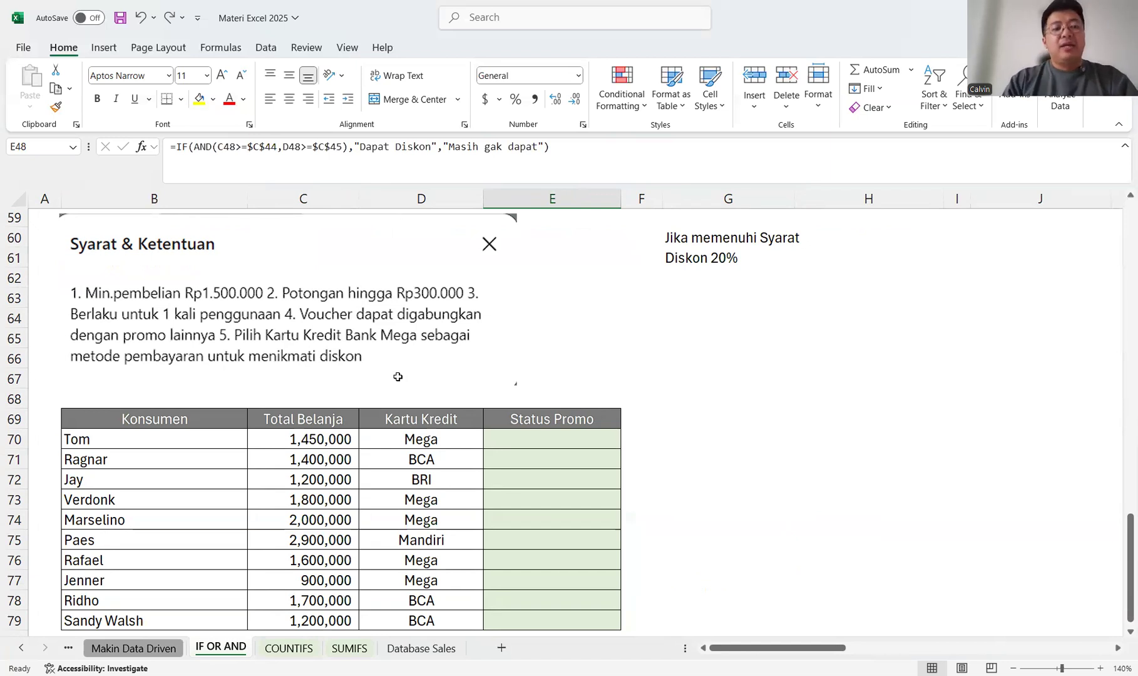
left_click(408, 440)
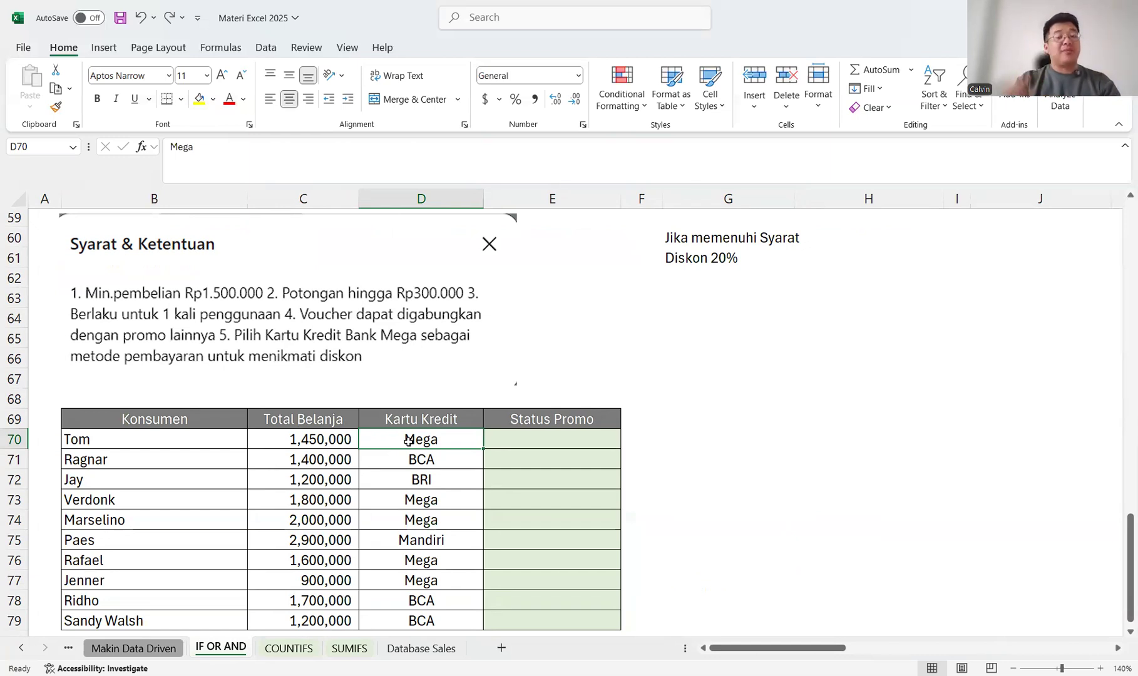
Begin an IF formula in E70 with the condition C70>=1500000.
left_click(641, 301)
key("Left")
key("Down")
key("Down")
key("Down")
key("Down")
key("Down")
key("Down")
key("Down")
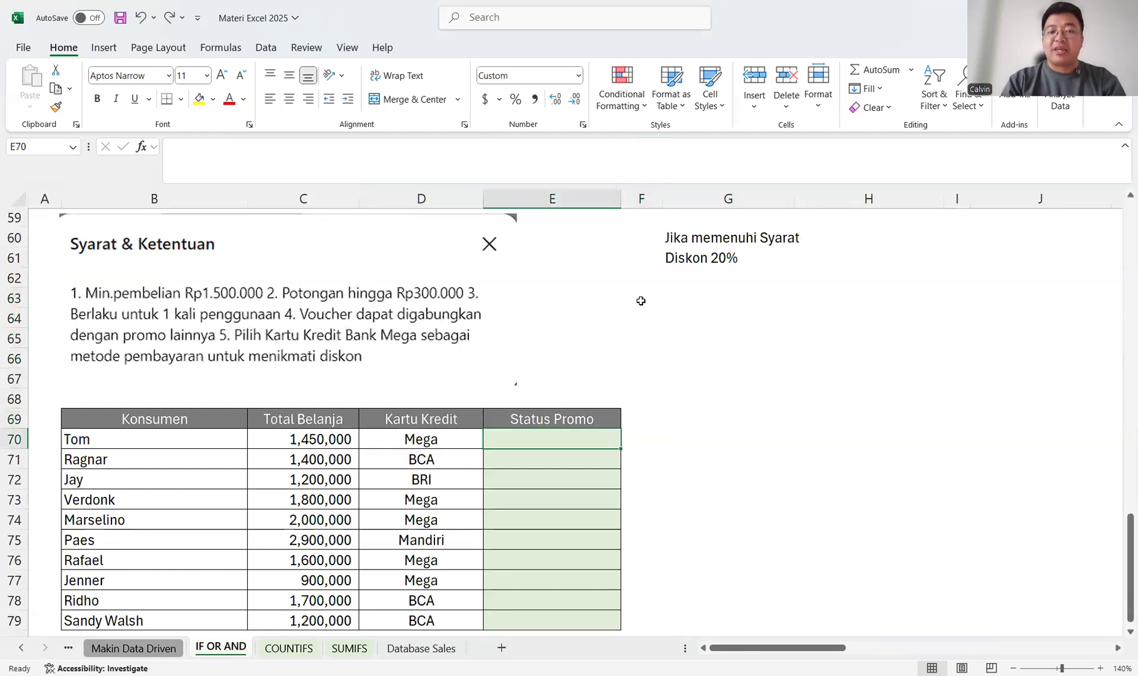
type("=")
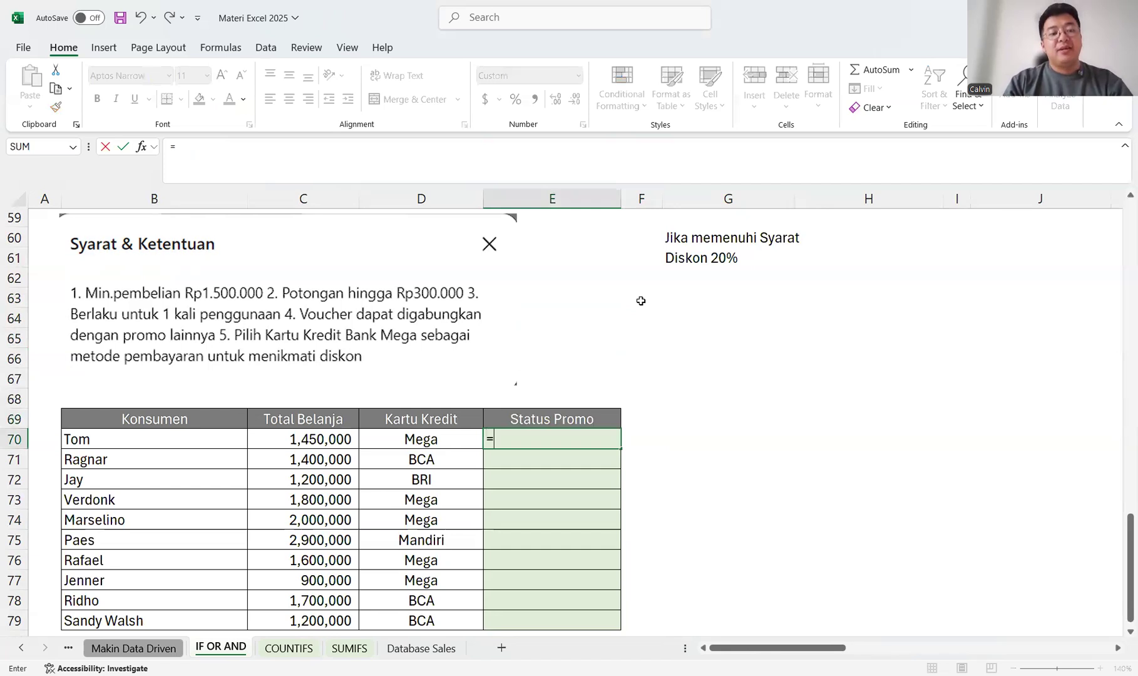
type("IF(")
left_click(341, 440)
type(">")
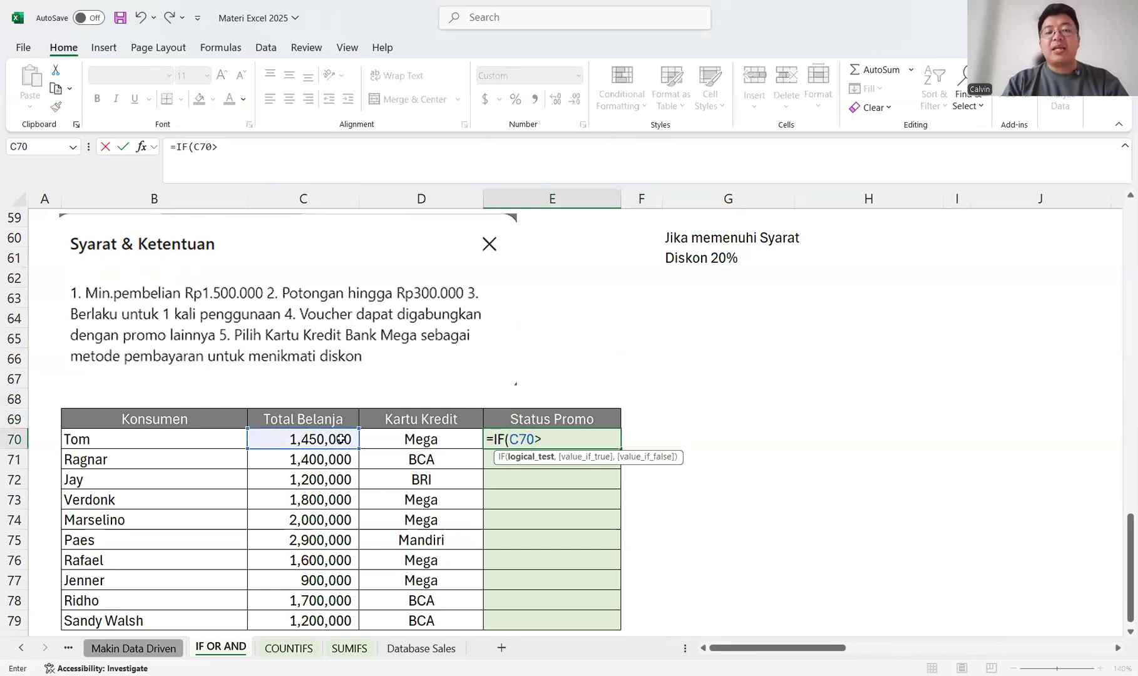
type("15")
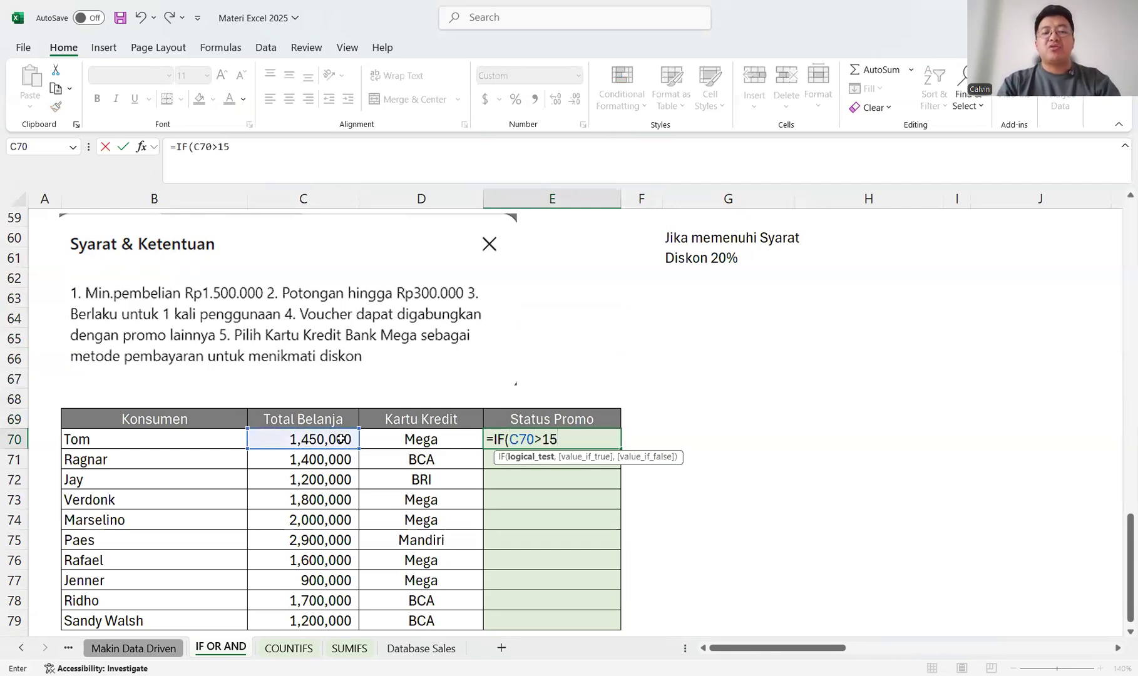
type("00000")
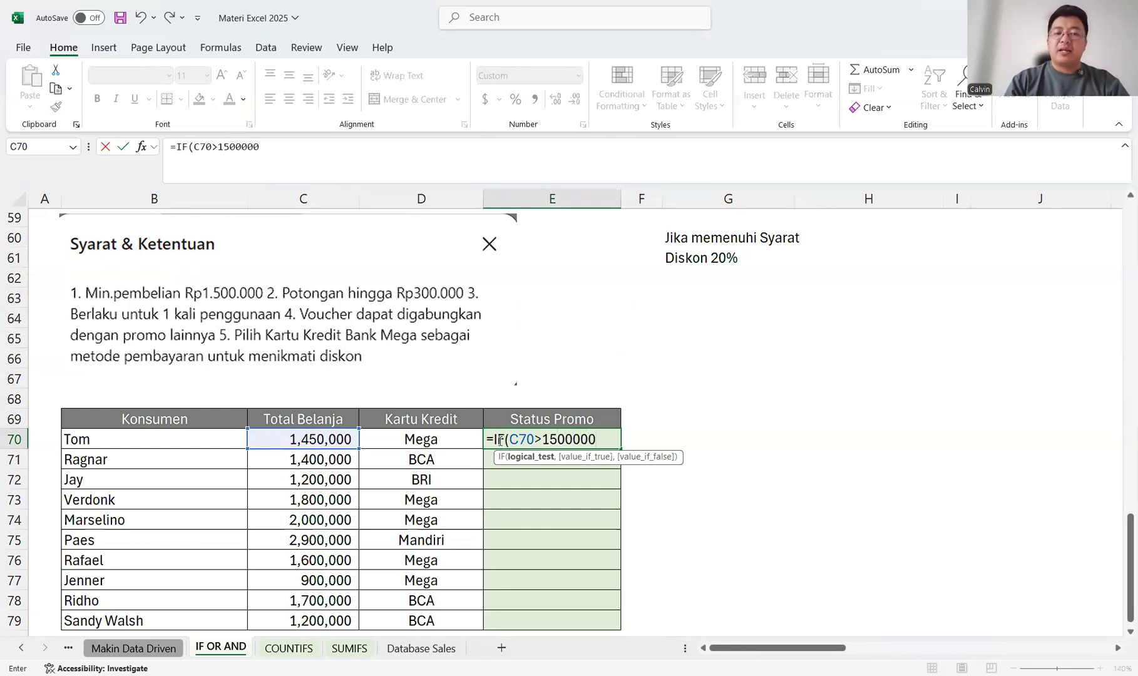
left_click(543, 438)
type("=")
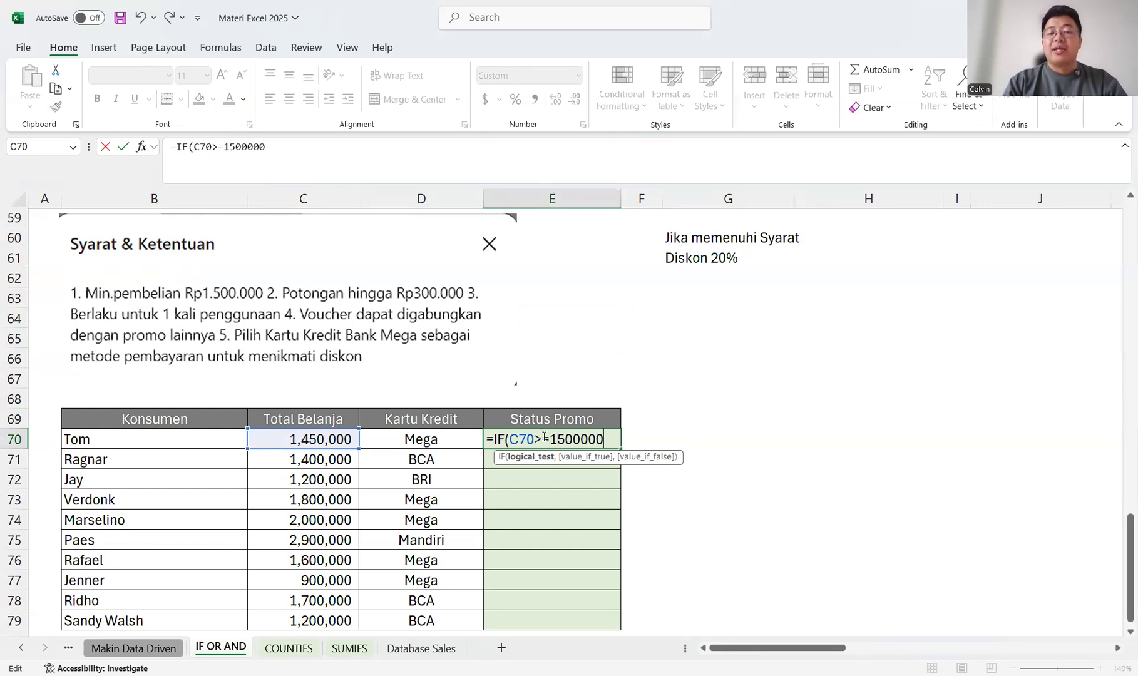
Wrap the E70 condition in an AND function, adding D70="Mega" as the second condition and closing the function.
left_click(509, 437)
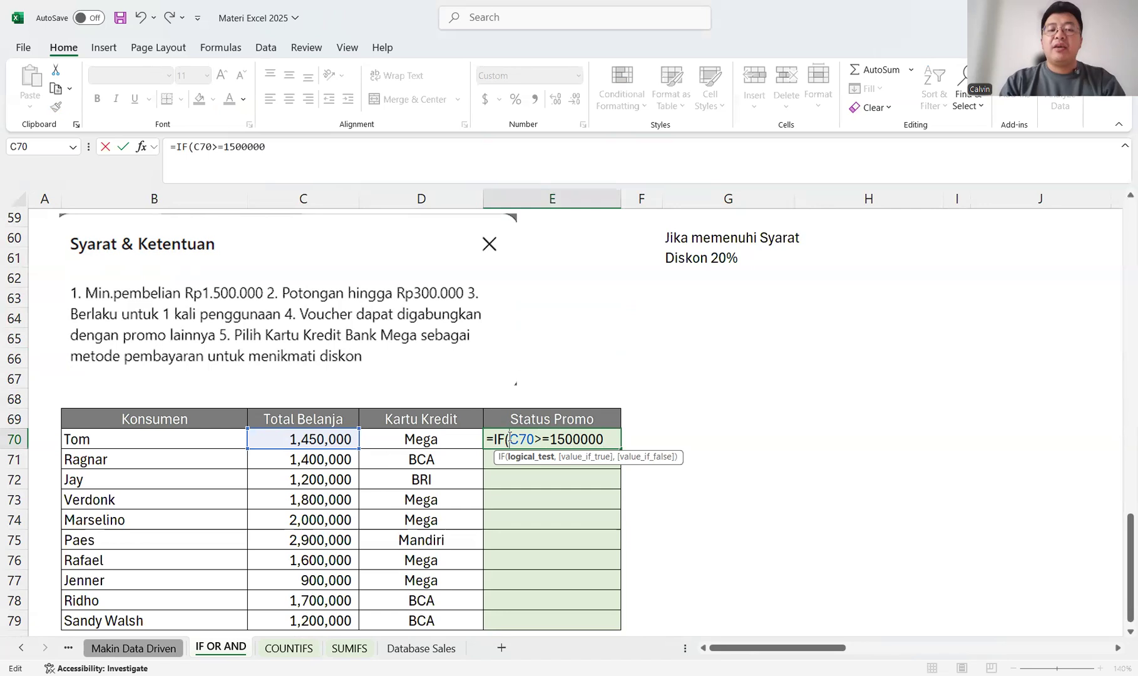
type("AND(")
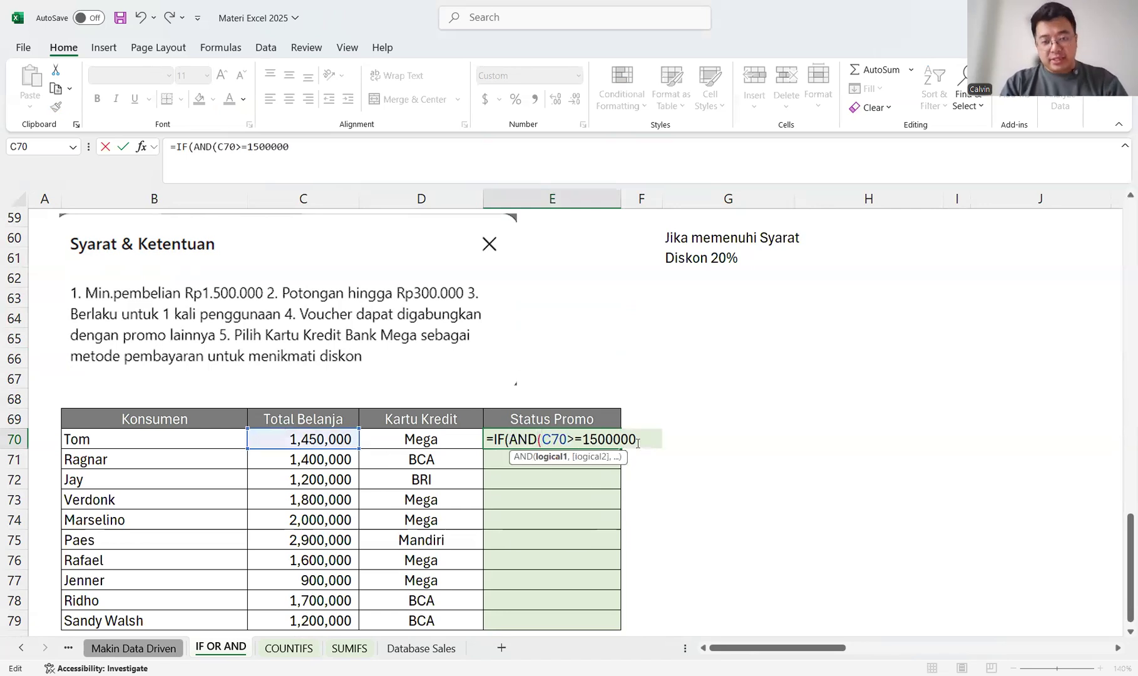
type(",")
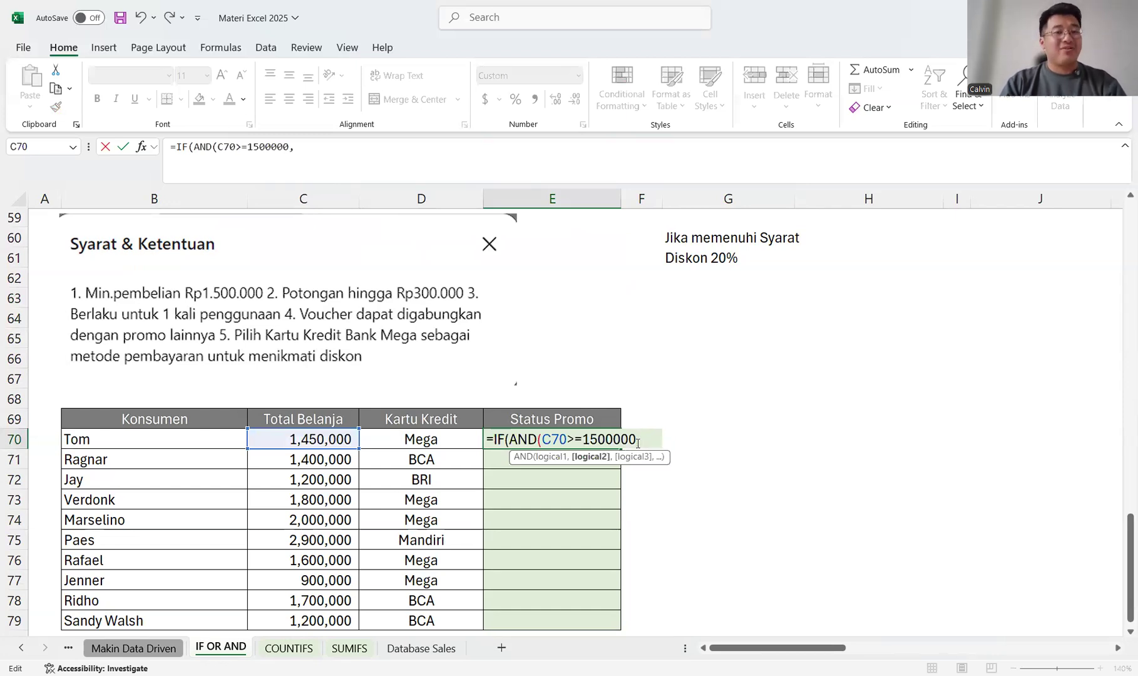
left_click(464, 440)
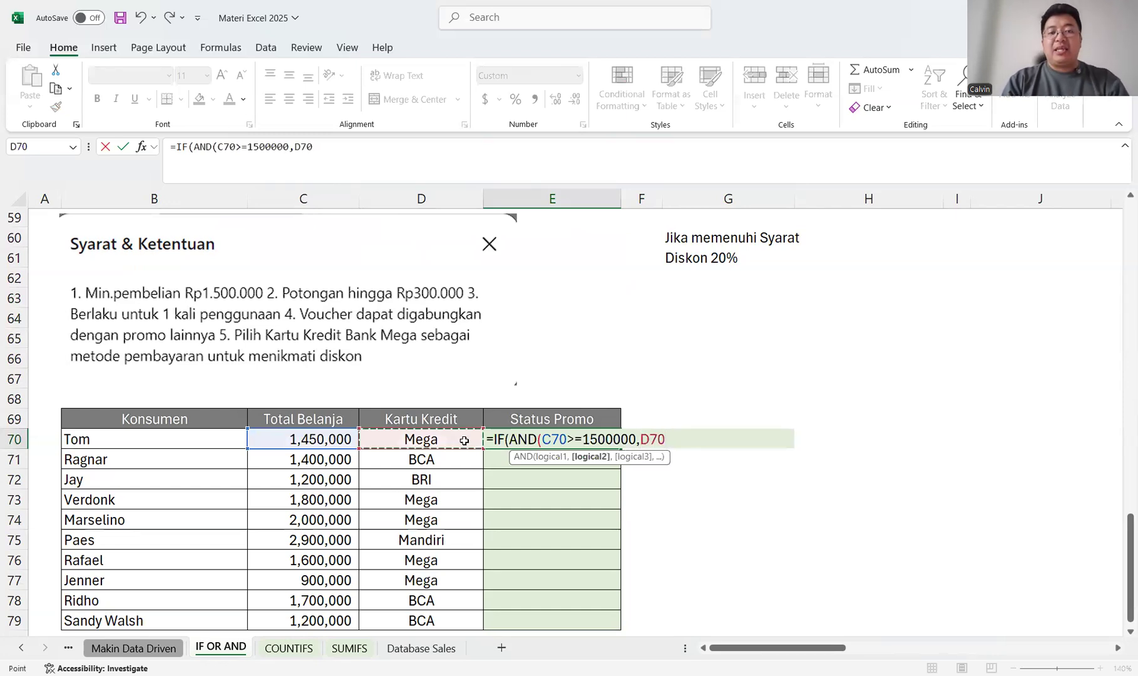
type("=\"Mega")
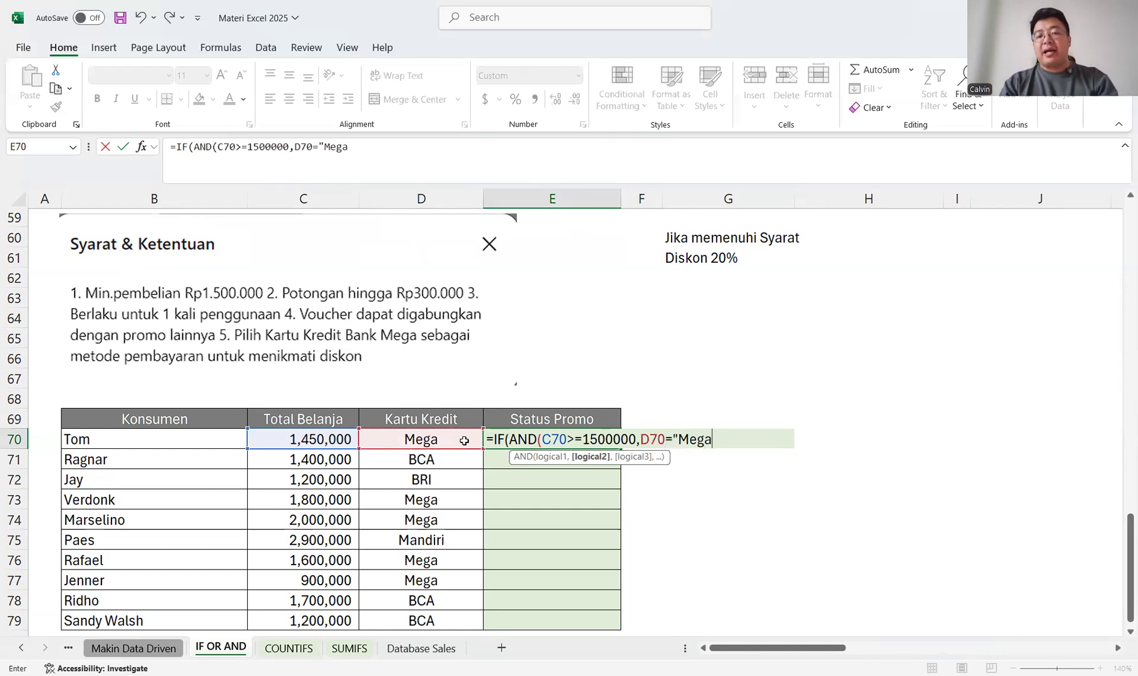
type("\"")
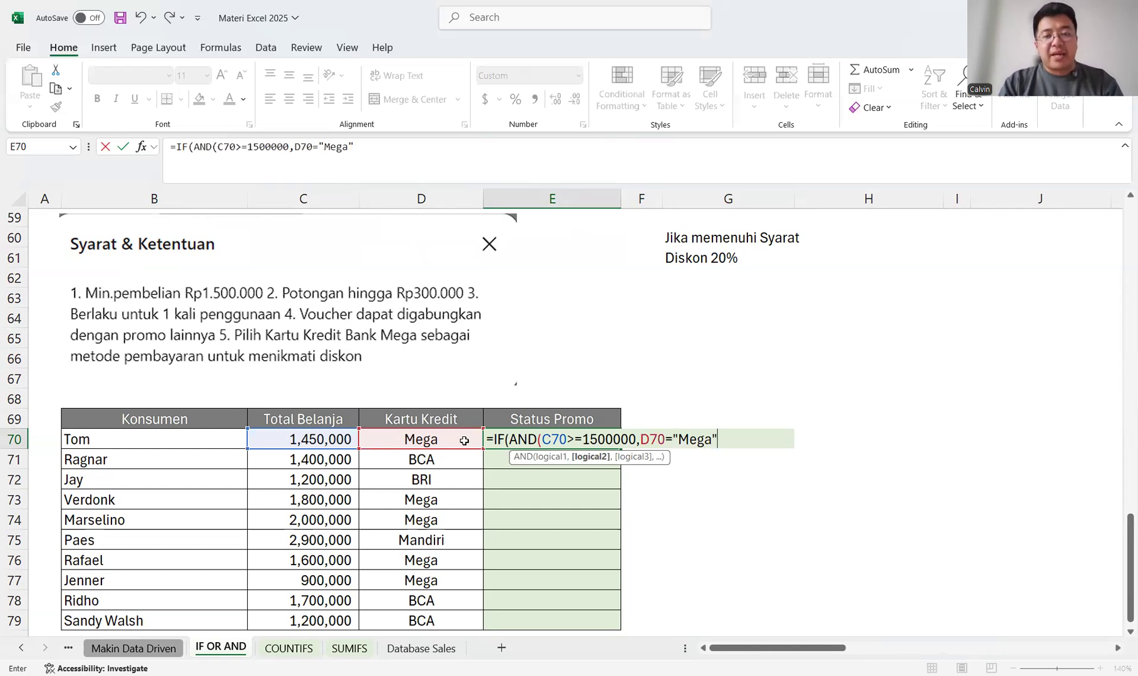
type(")")
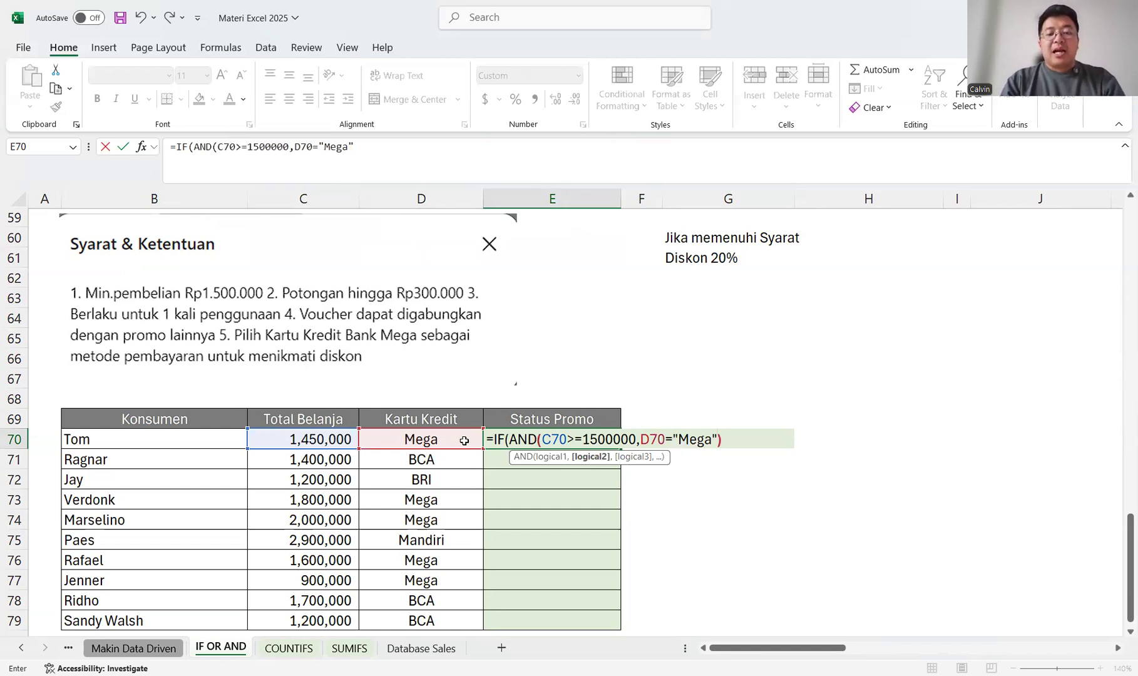
type(",\"")
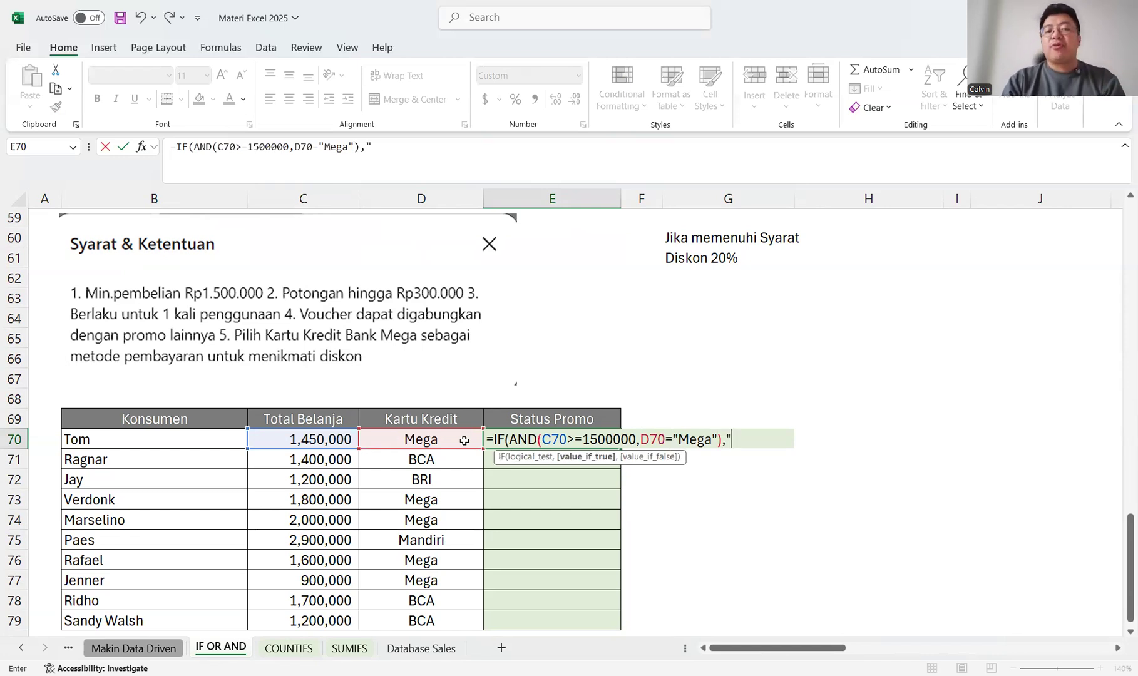
type("D")
Complete the E70 formula with "Diskon" if true and an empty text "" if false.
key("BackSpace")
type("D")
key("BackSpace")
type("Diskon")
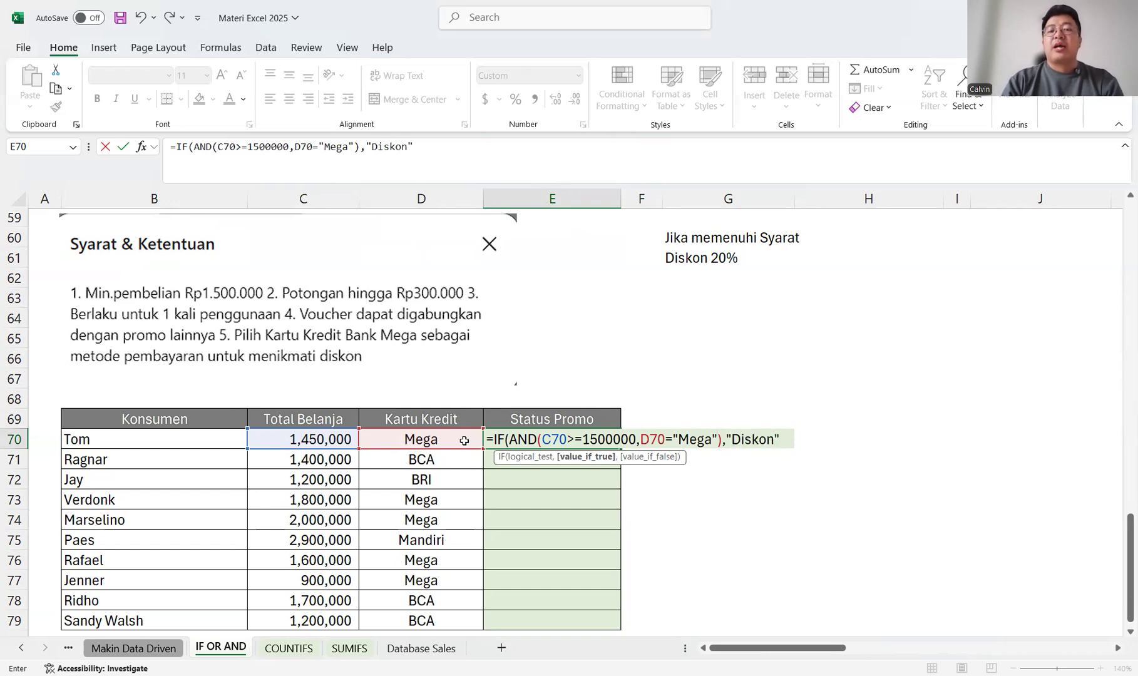
type("\",")
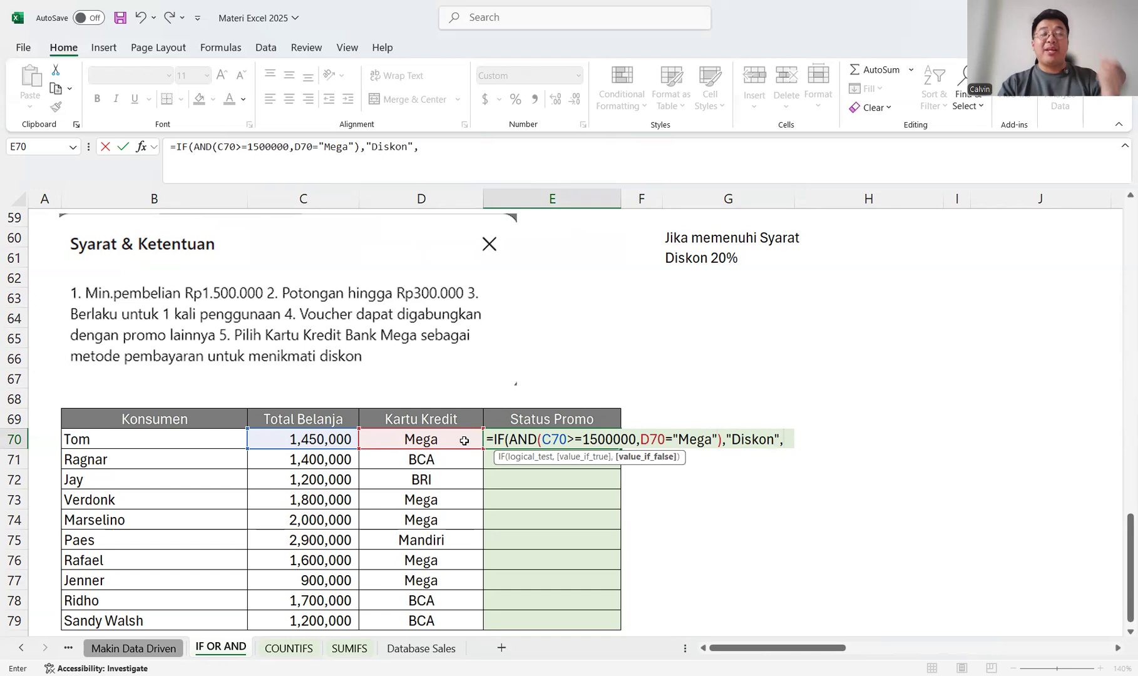
type("\"\"")
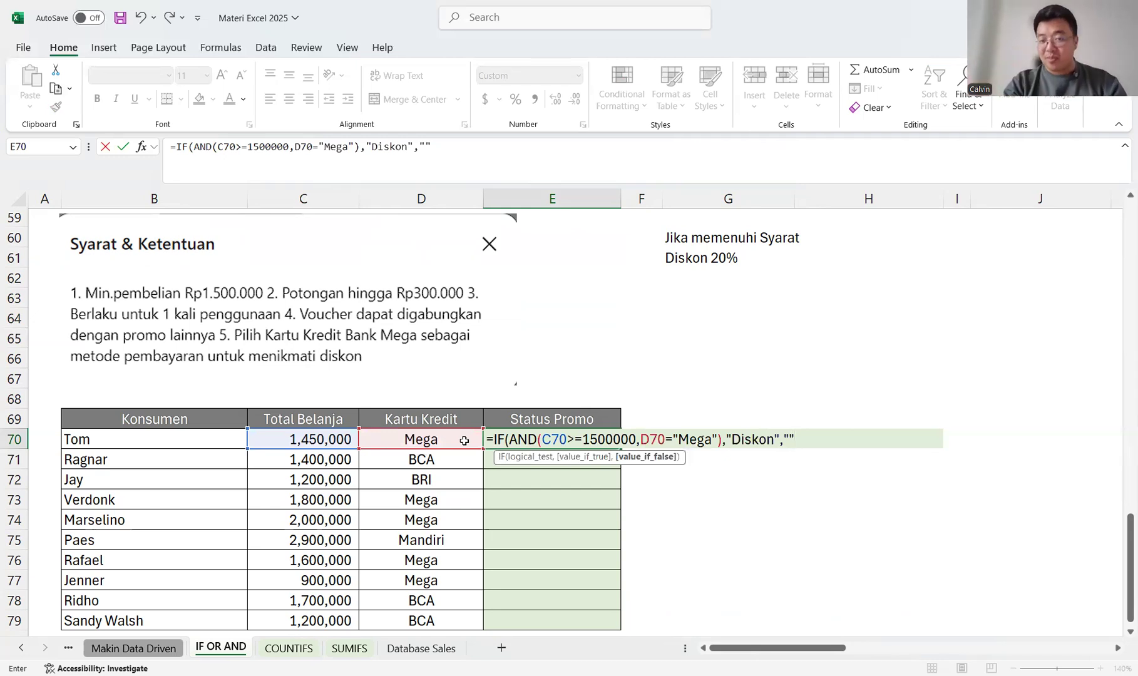
key("ctrl+Return")
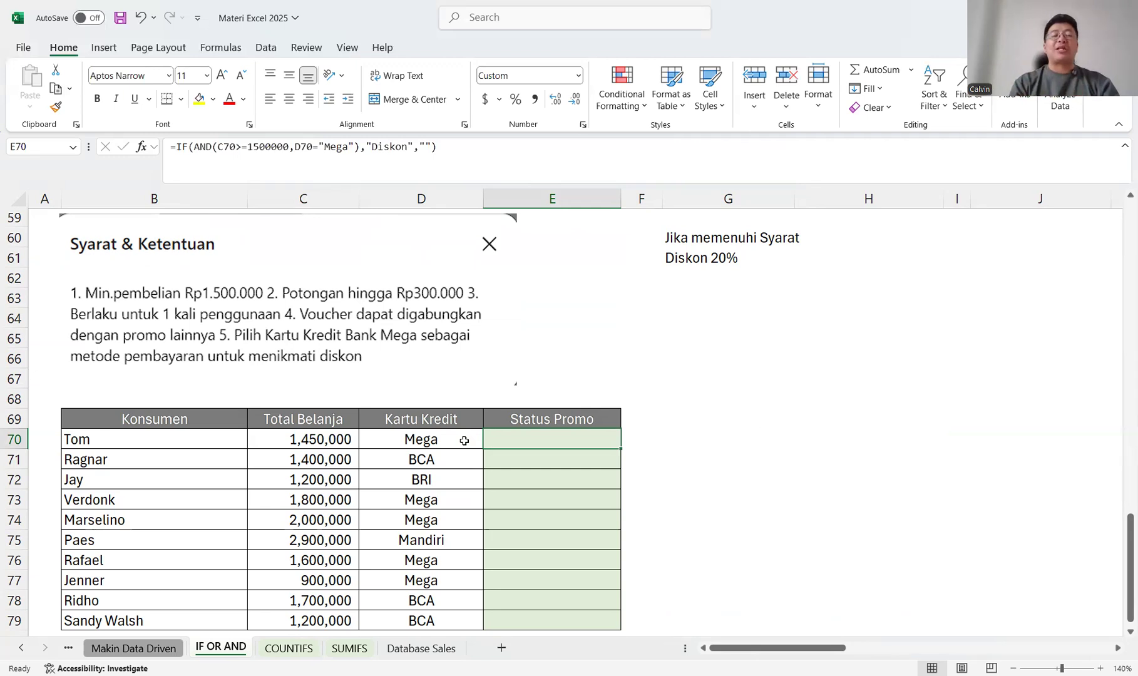
Change the total spending in C70 to 1,550,000 to test the promo formula.
left_click(309, 435)
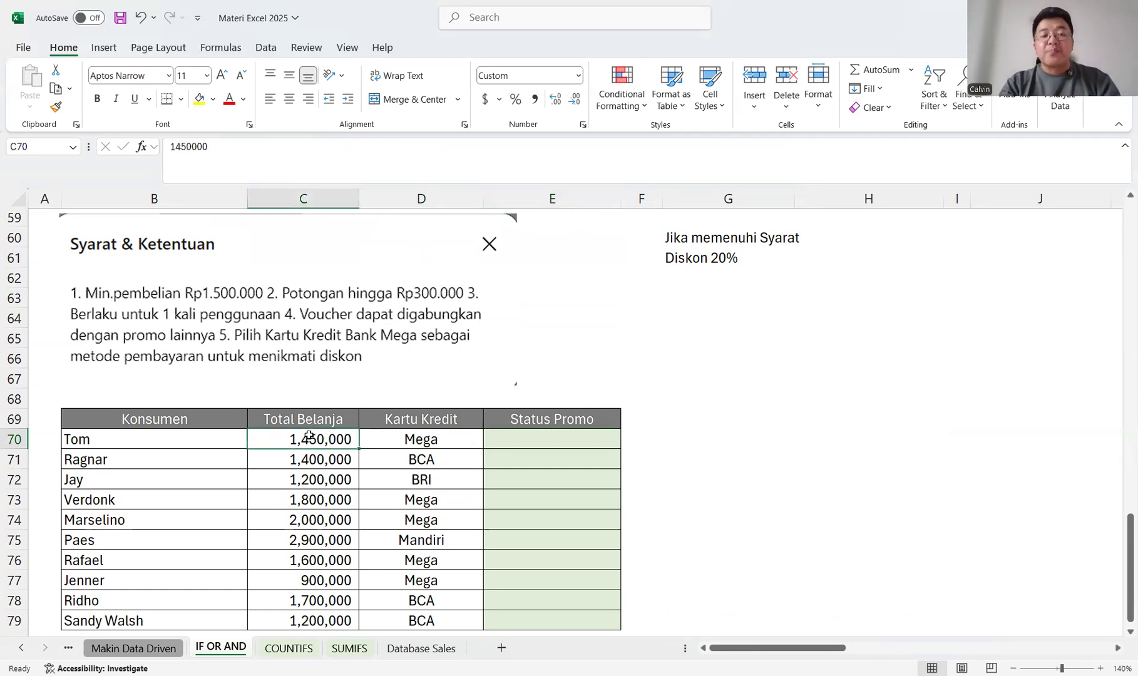
double_click(310, 437)
key("Delete")
type("5")
key("Return")
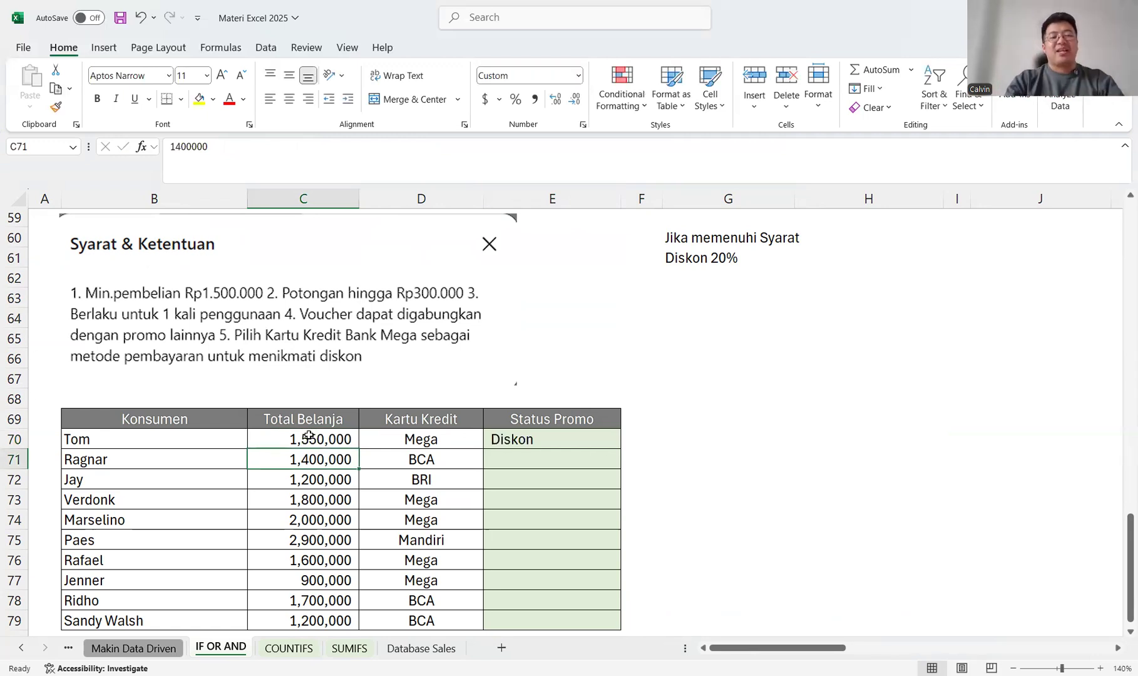
Fill the E70 promo formula down through E79 and check the statuses against spending and card.
left_click(544, 433)
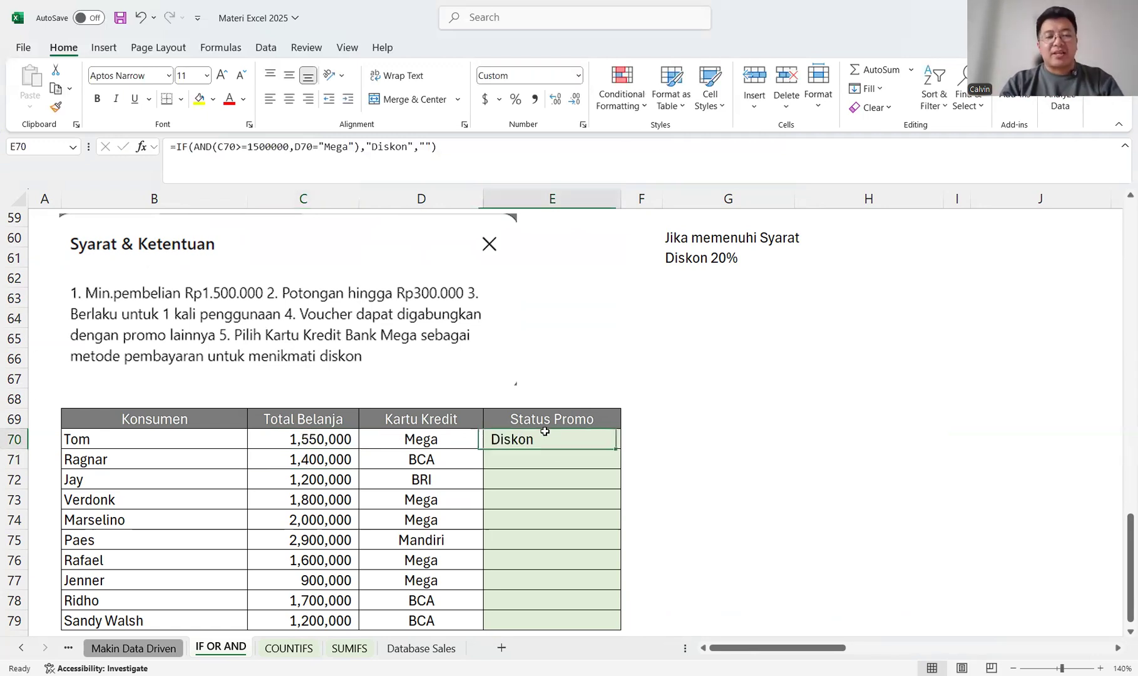
double_click(622, 449)
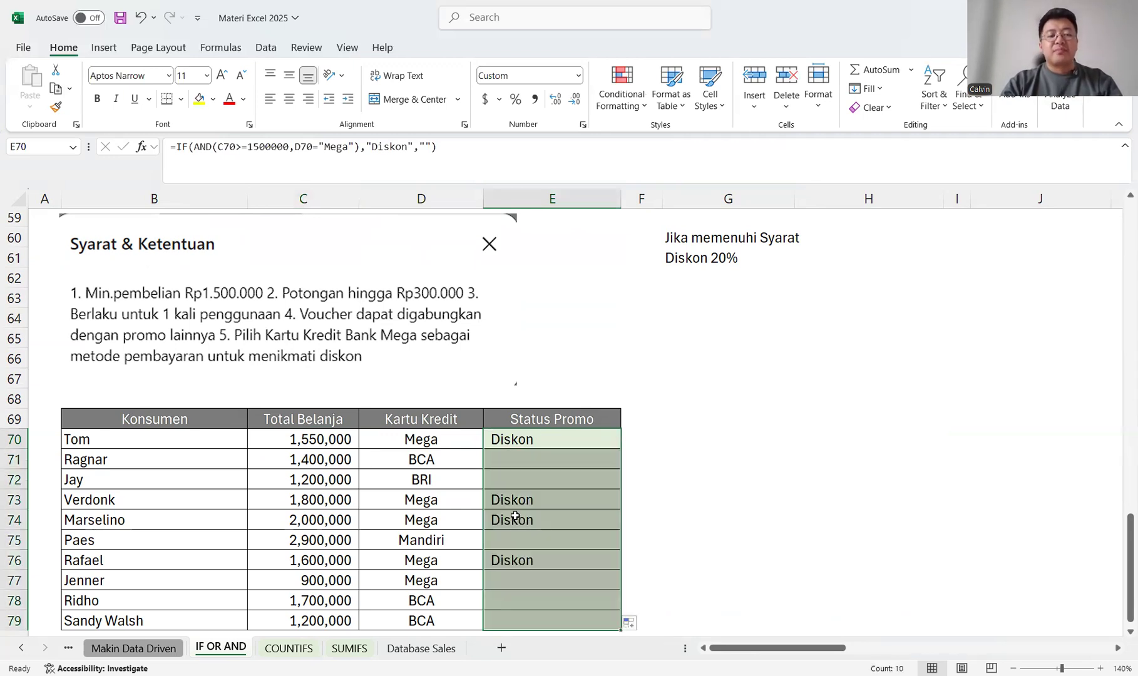
scroll(478, 526, "down", 1)
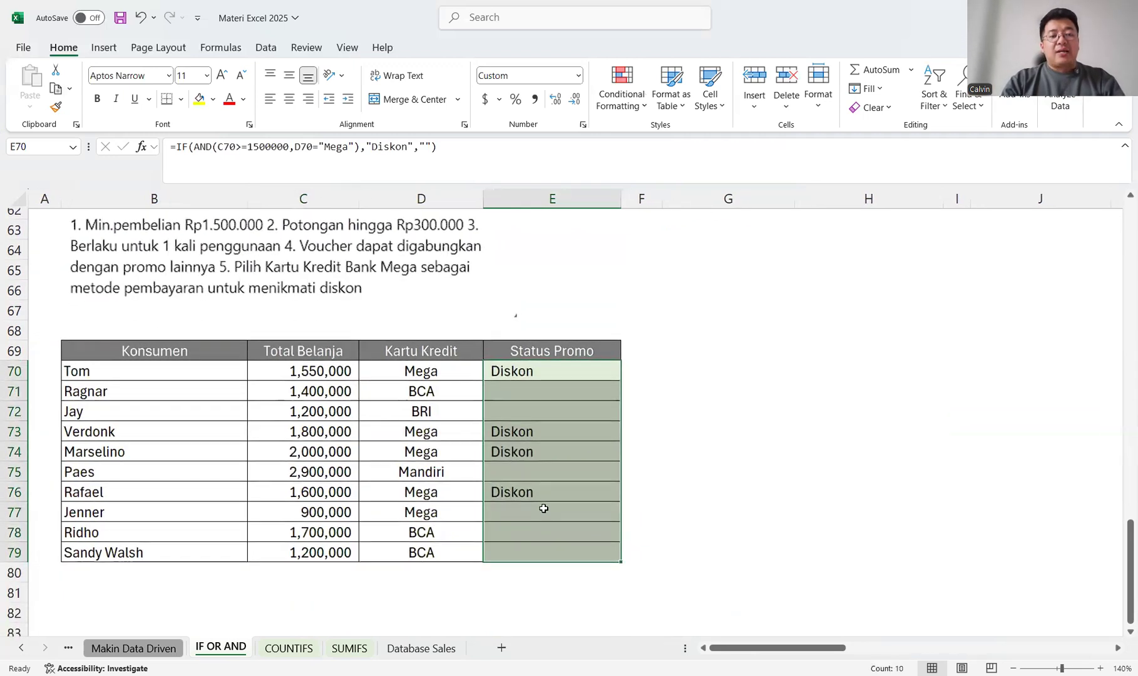
left_click(543, 508)
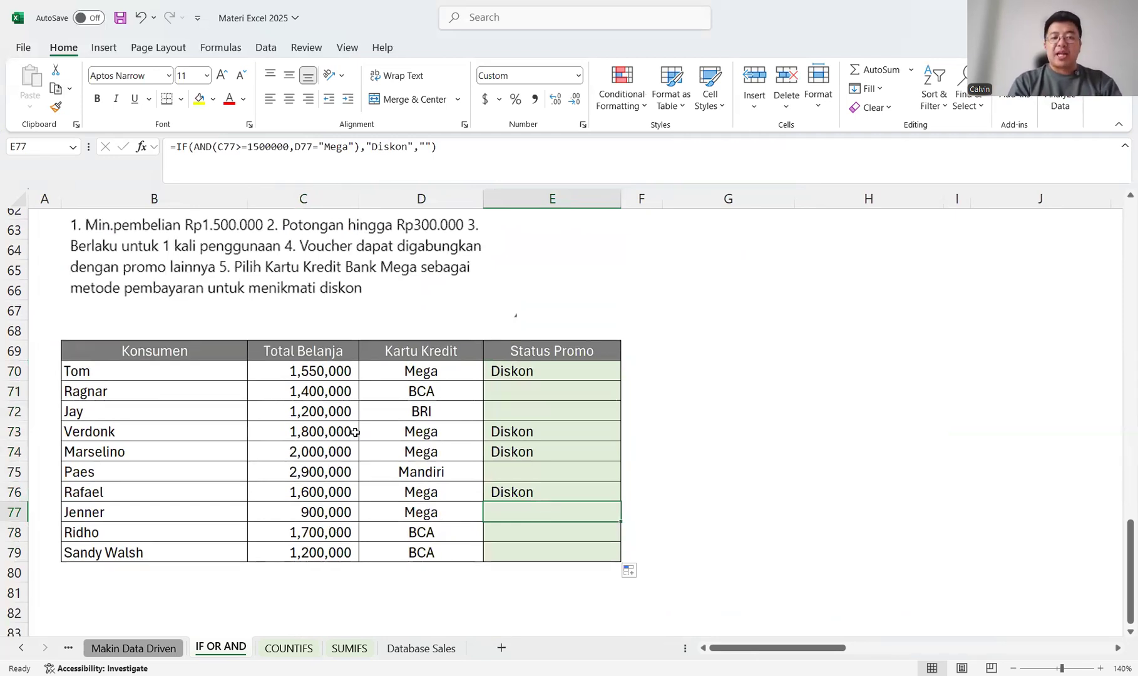
left_click(331, 473)
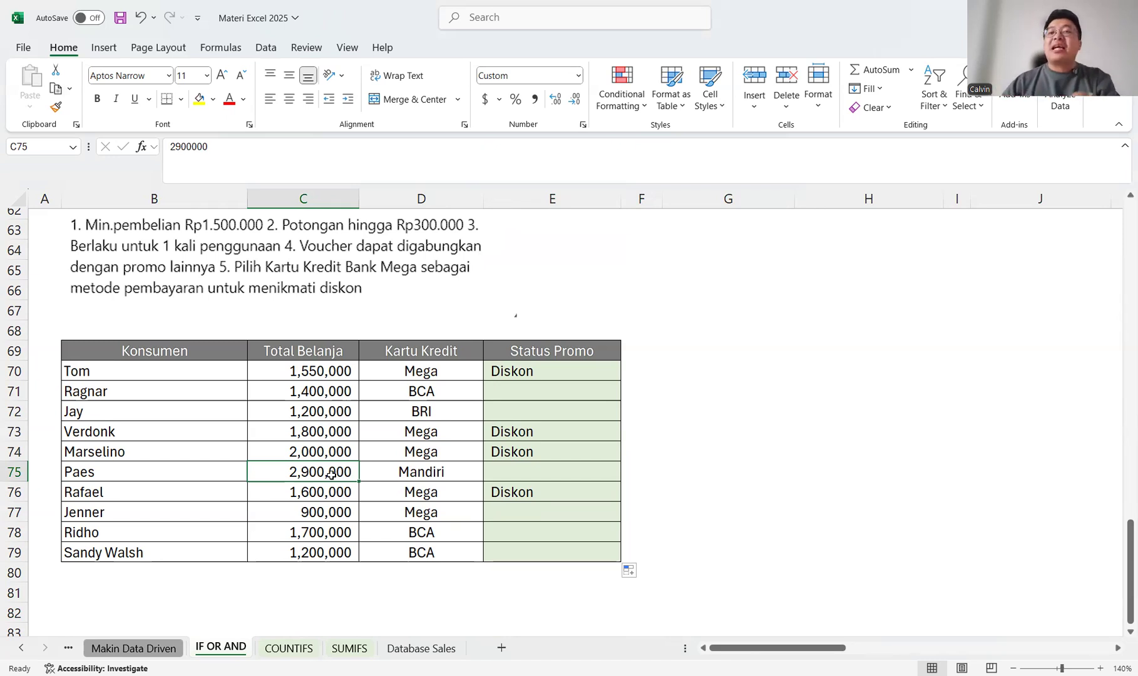
left_click(561, 367)
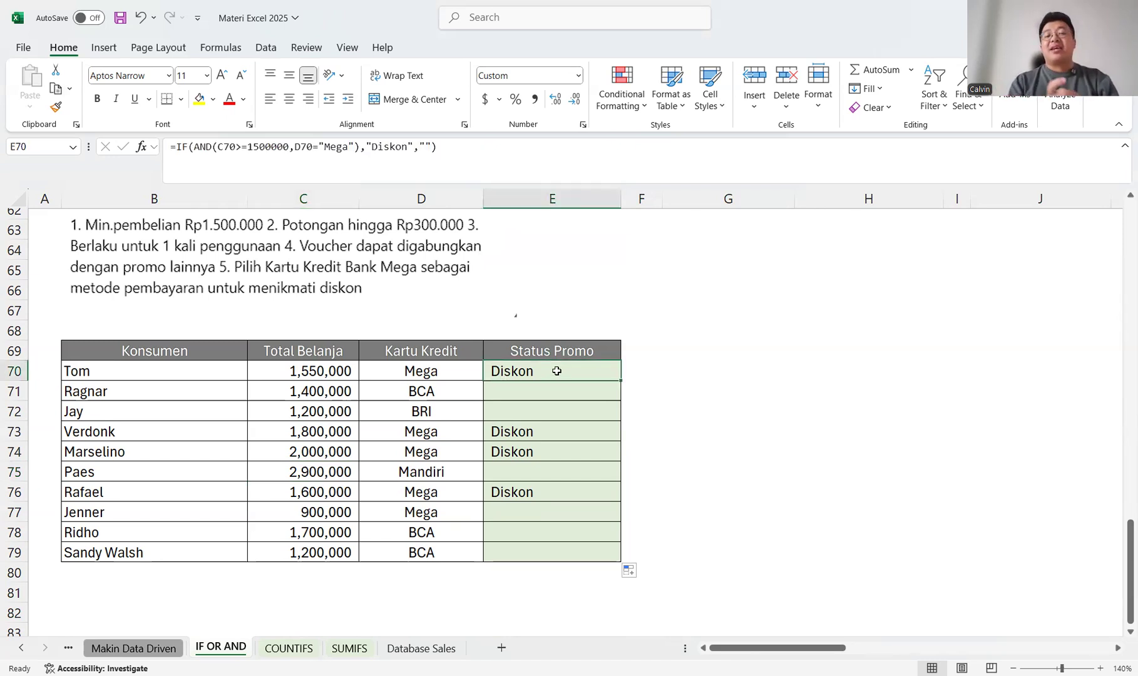
Review the promo status formula in E70 without changing it.
double_click(560, 369)
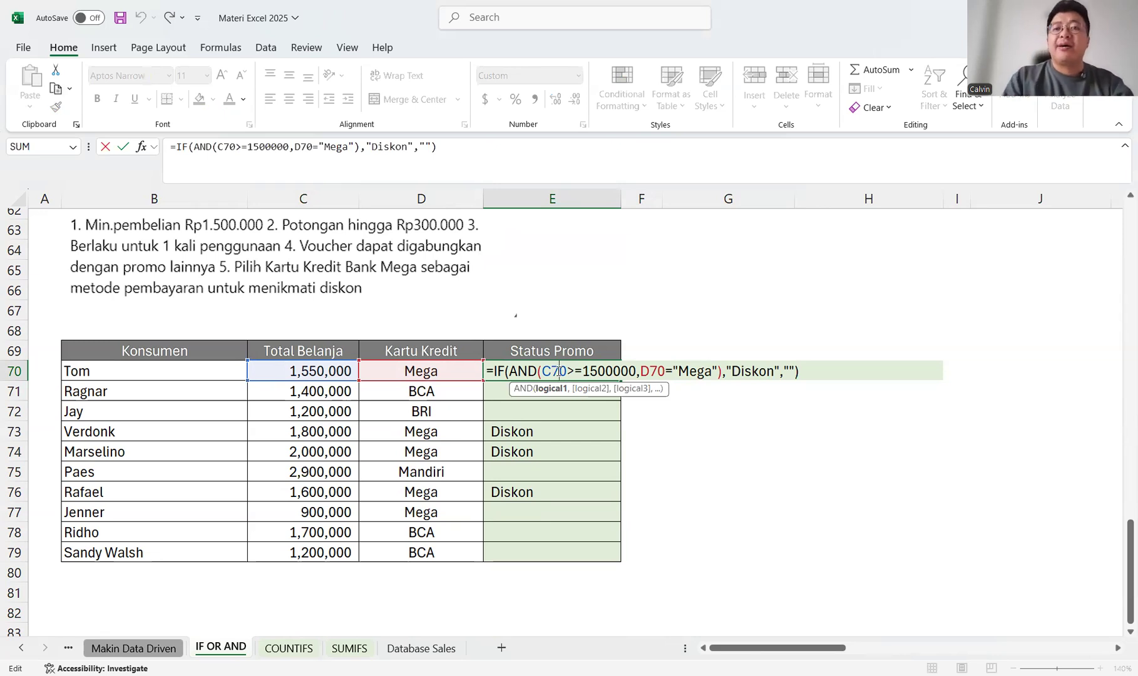
key("Return")
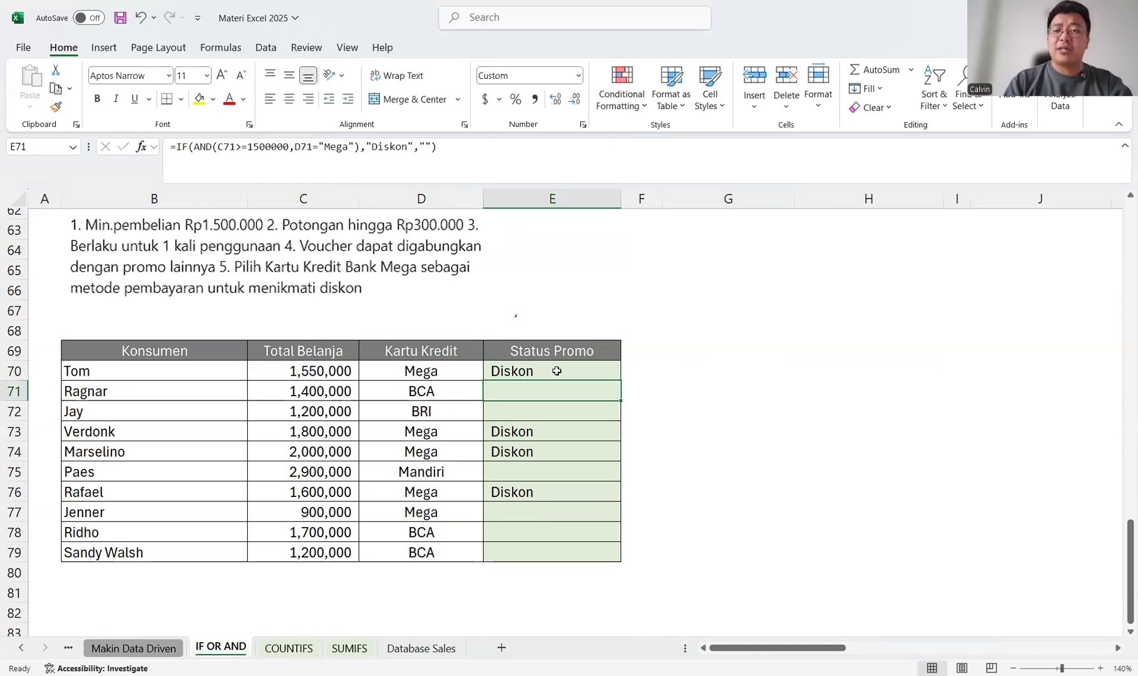
On the Makin Data Driven sheet, clear the Level 3 answer for game 11 in E55.
left_click(120, 649)
scroll(251, 389, "up", 20)
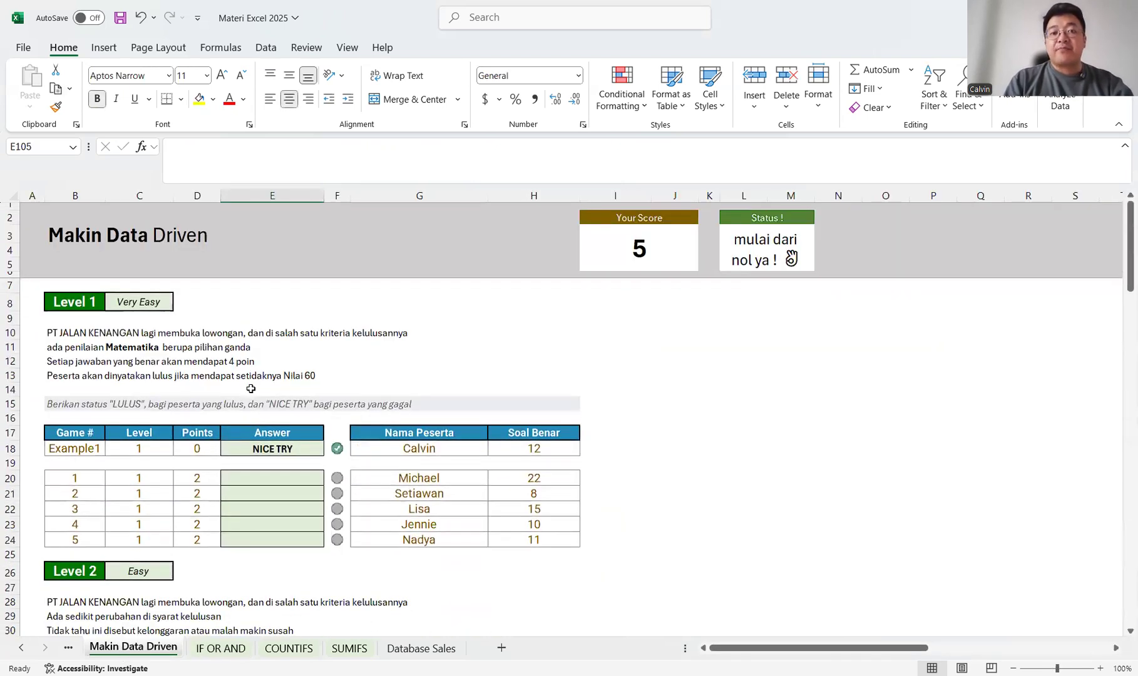
scroll(349, 410, "down", 13)
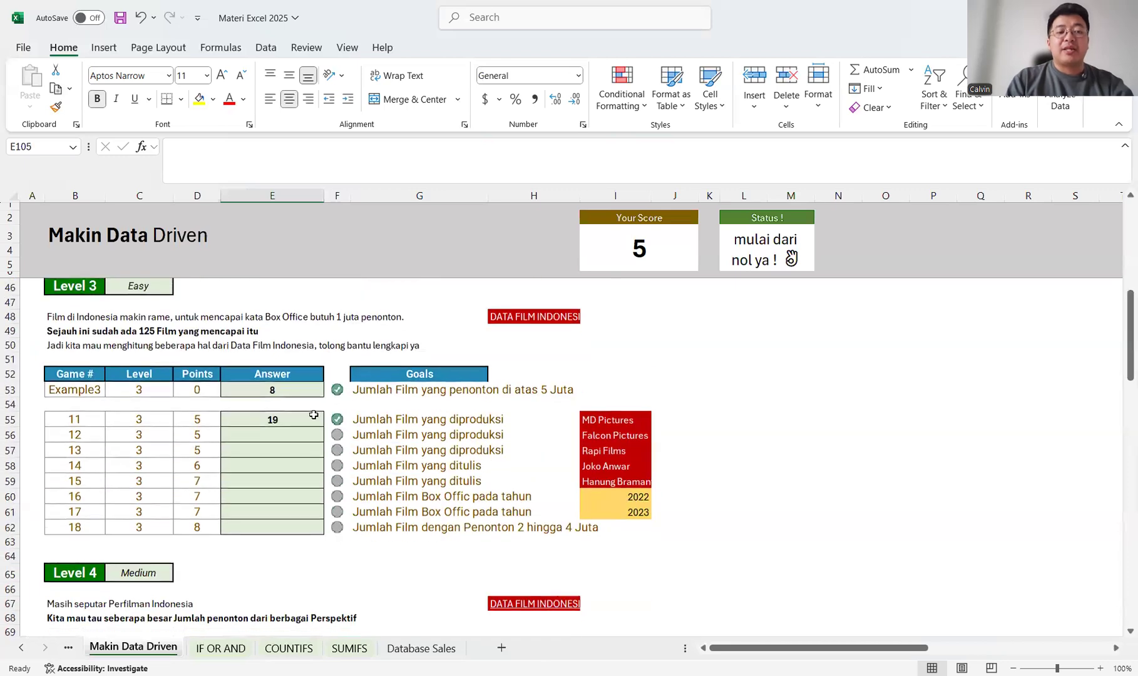
left_click(297, 420)
key("Delete")
key("Left")
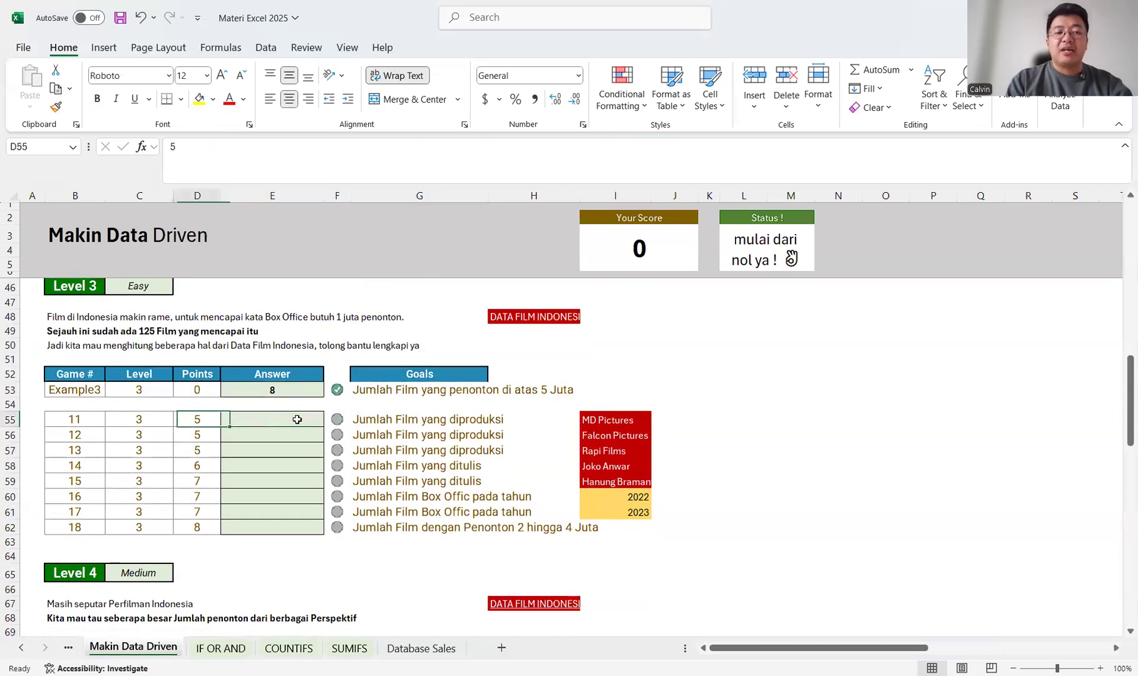
Look through the Makin Data Driven exercises from Level 1 to Level 6, then return to the Level 1 task.
scroll(297, 420, "up", 13)
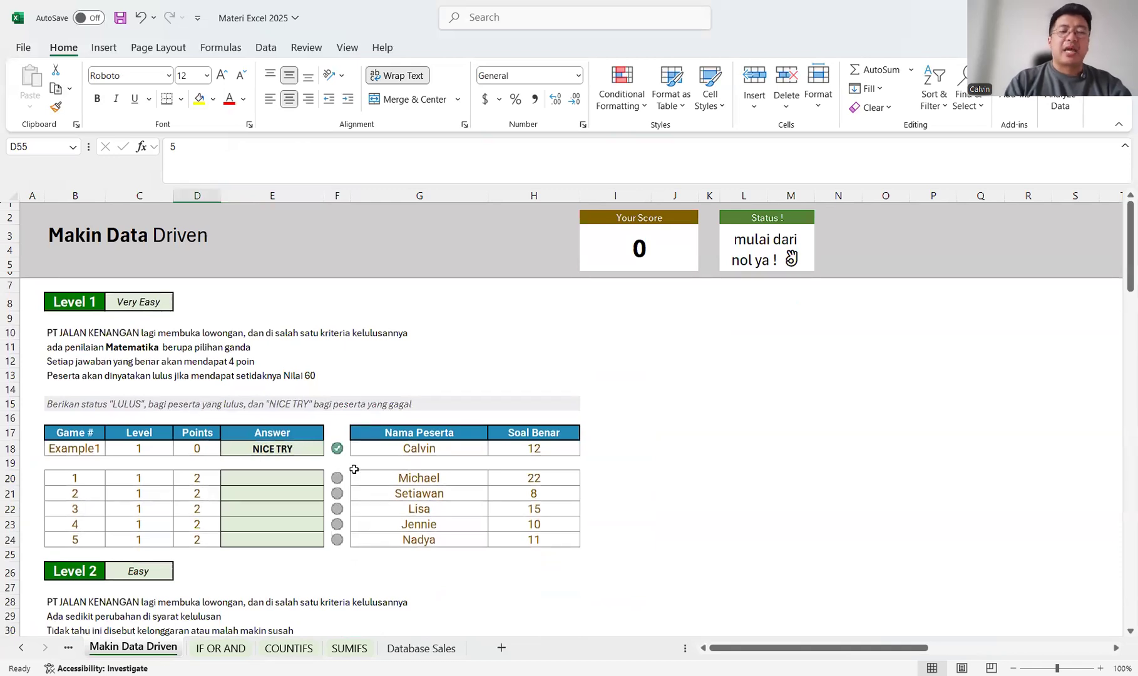
scroll(353, 470, "down", 5)
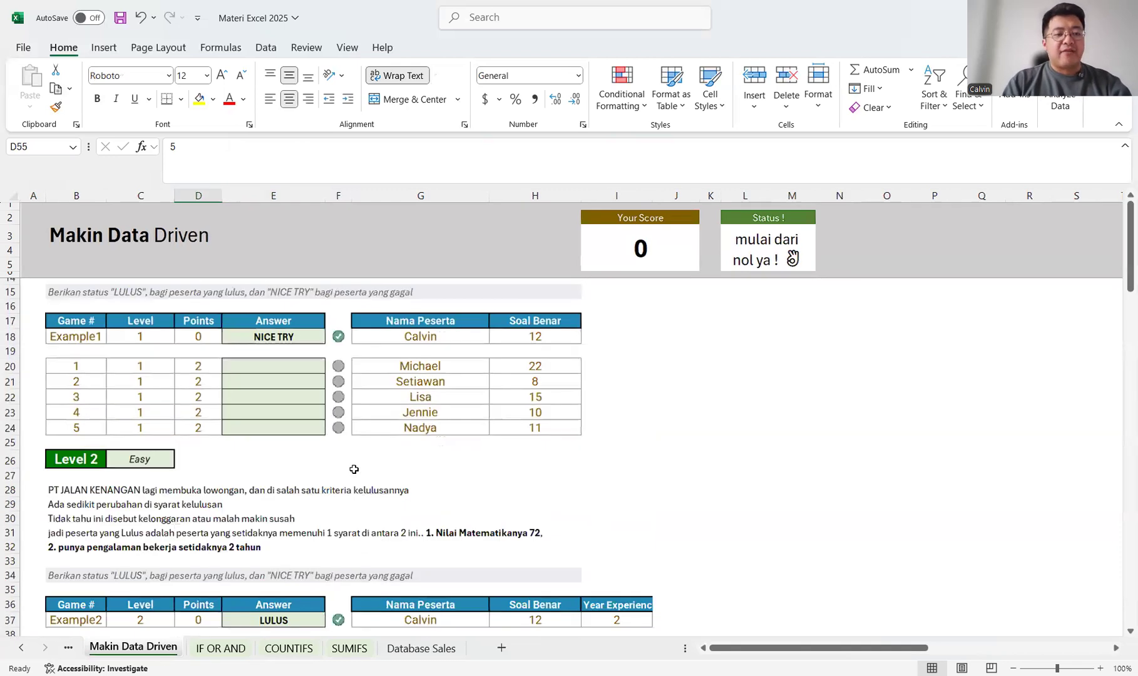
scroll(353, 470, "up", 7)
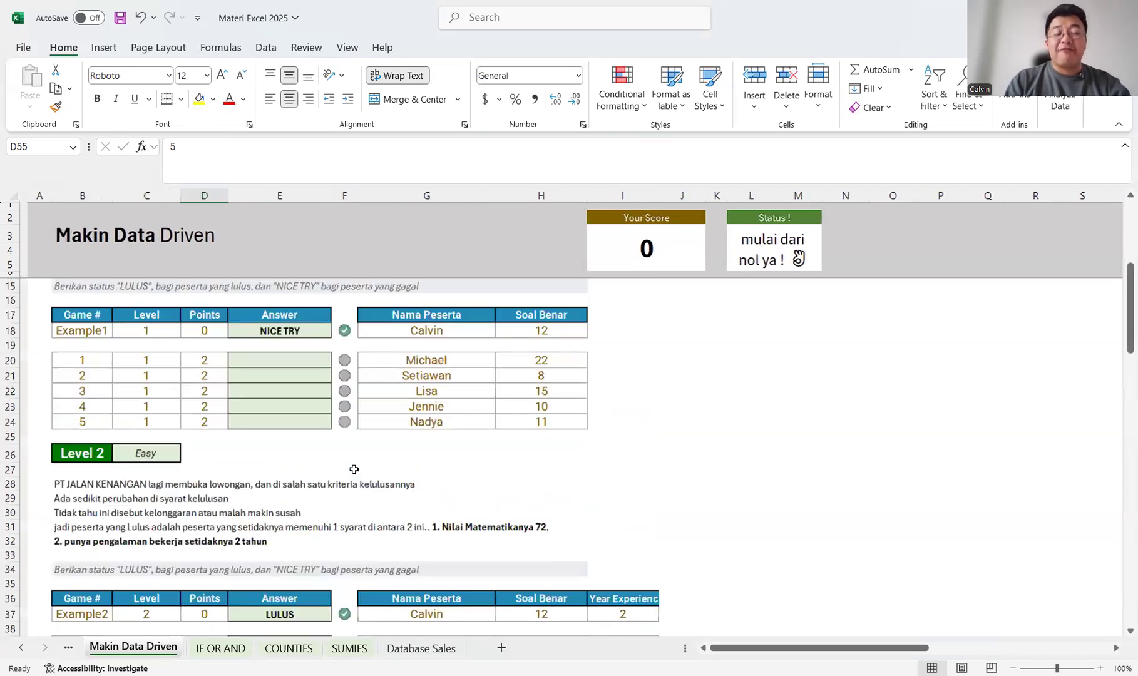
scroll(353, 469, "down", 6)
scroll(354, 469, "right", 1)
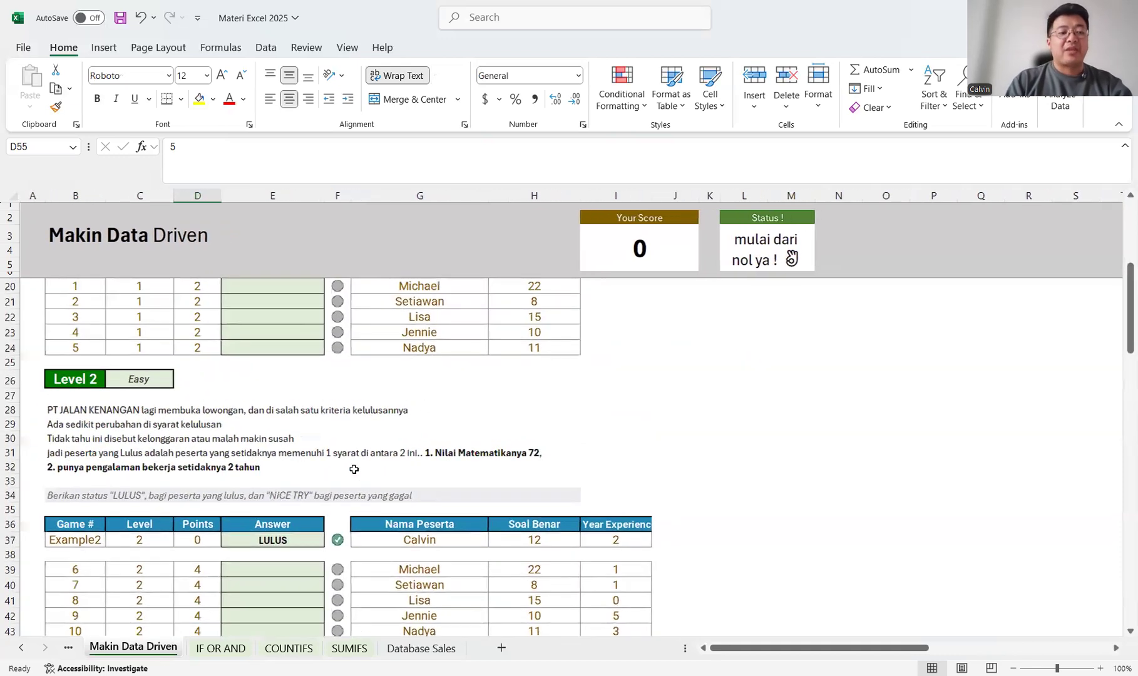
scroll(354, 469, "down", 20)
scroll(354, 469, "up", 4)
scroll(354, 469, "up", 4)
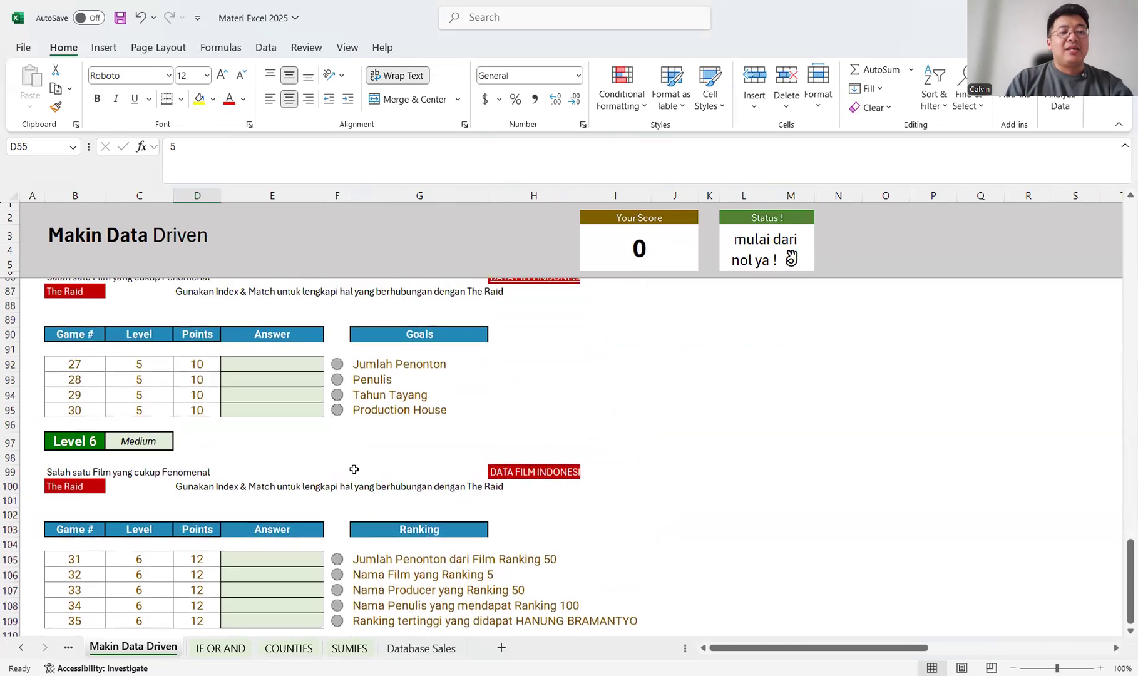
scroll(353, 470, "up", 20)
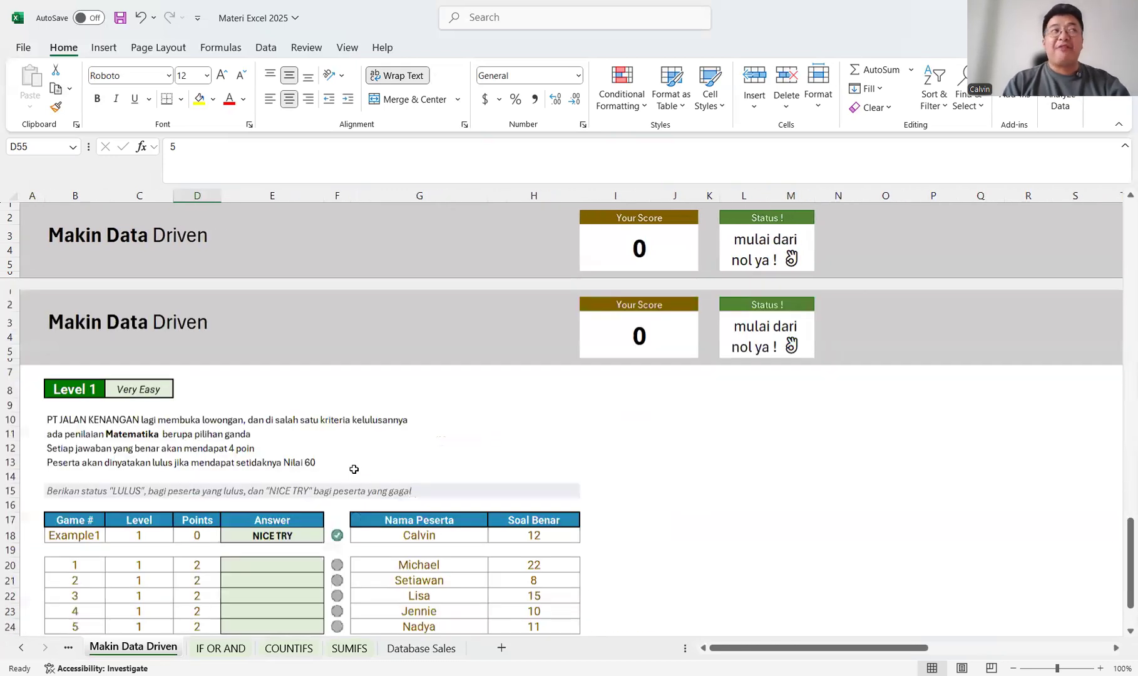
scroll(354, 468, "down", 1)
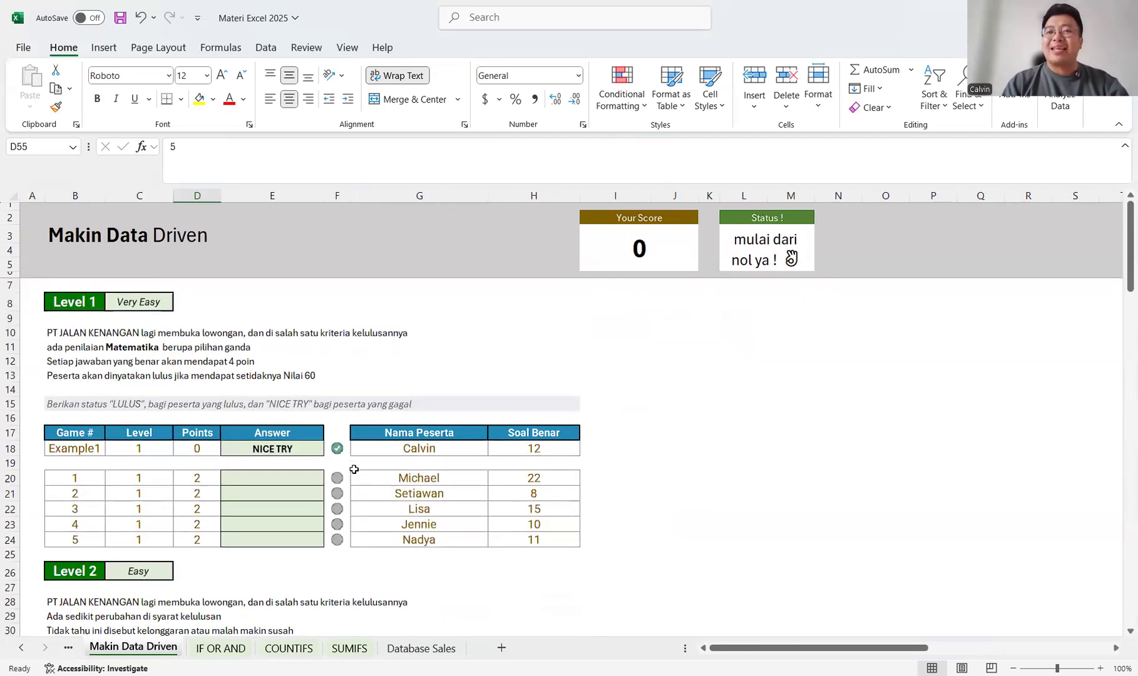